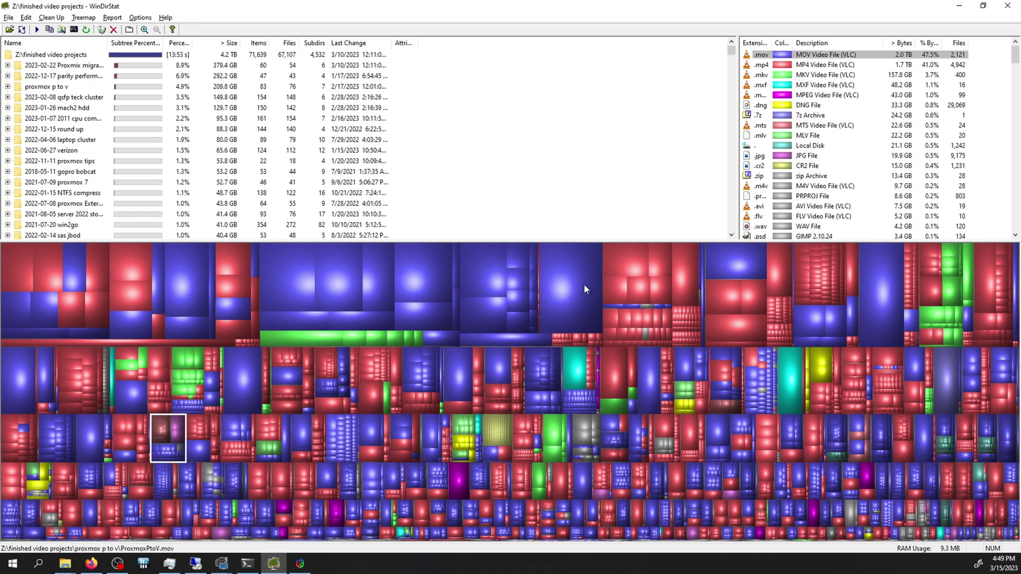
# Reveal 3G0A0005.MOV (48.9 GB) behind the large blue treemap tile, then return to the terminal
pyautogui.click(420, 271)
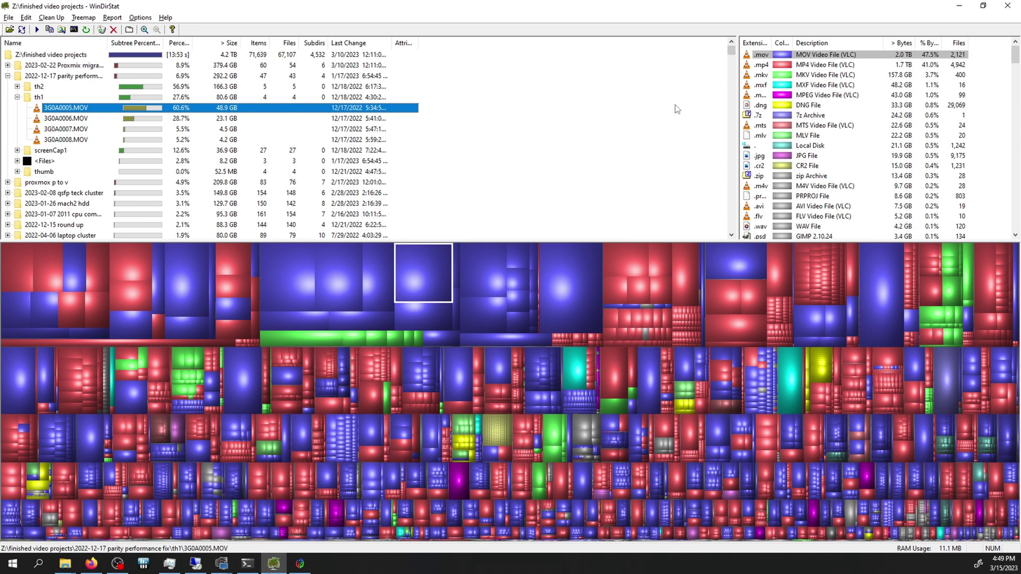
pyautogui.click(253, 564)
# In ncdu's tmux window 5, open the parity performance fix project folder to check its size
pyautogui.hotkey('ctrl', 'b')
pyautogui.press('5')
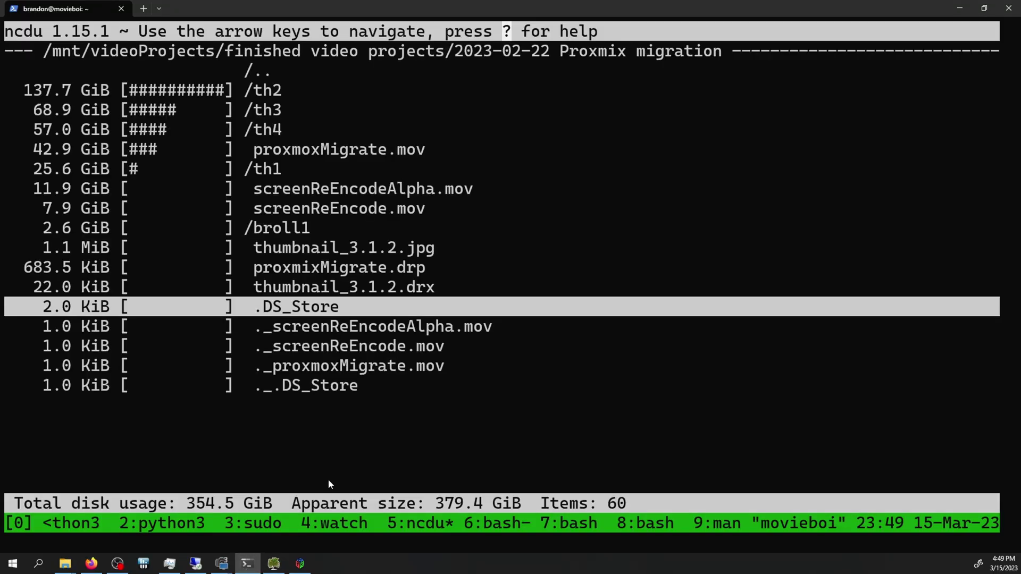
pyautogui.press('Left')
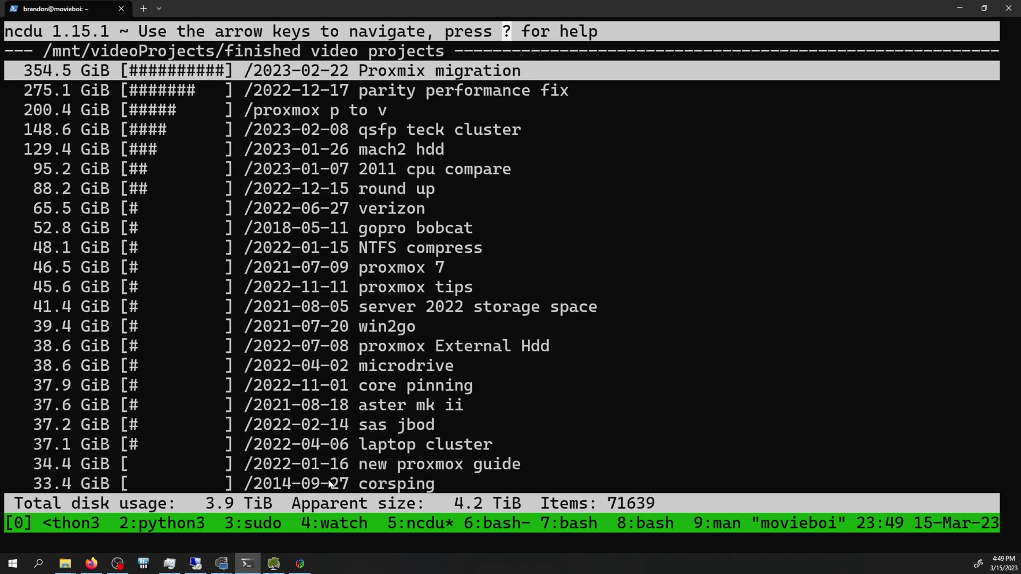
pyautogui.press('Down')
pyautogui.press('Right')
# Open the 2023-02-22 Proxmix migration folder (354.5 GiB), then switch to the earlier shell window
pyautogui.press('Left')
pyautogui.press('Up')
pyautogui.press('Right')
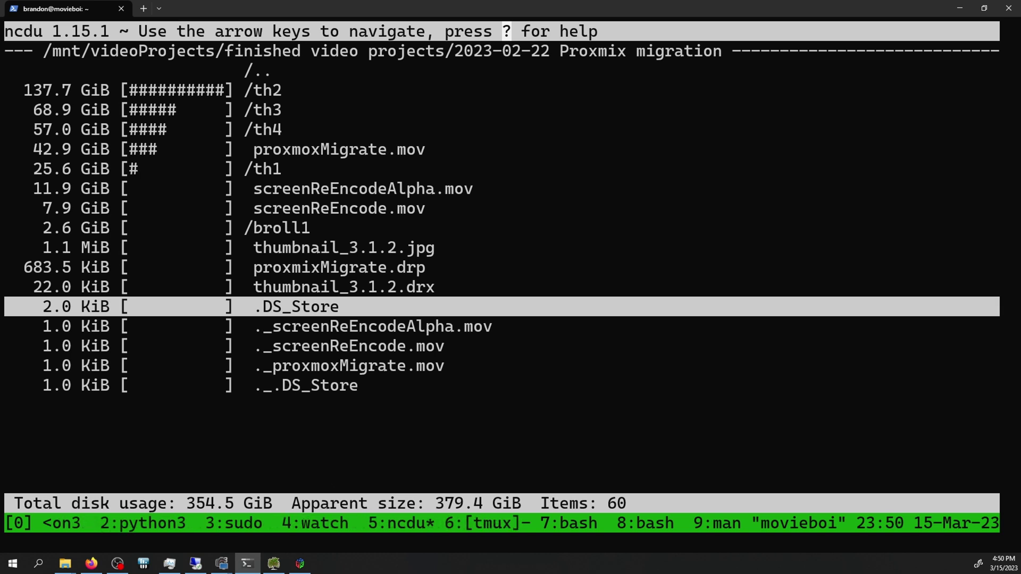
pyautogui.hotkey('ctrl', 'b')
pyautogui.press('n')
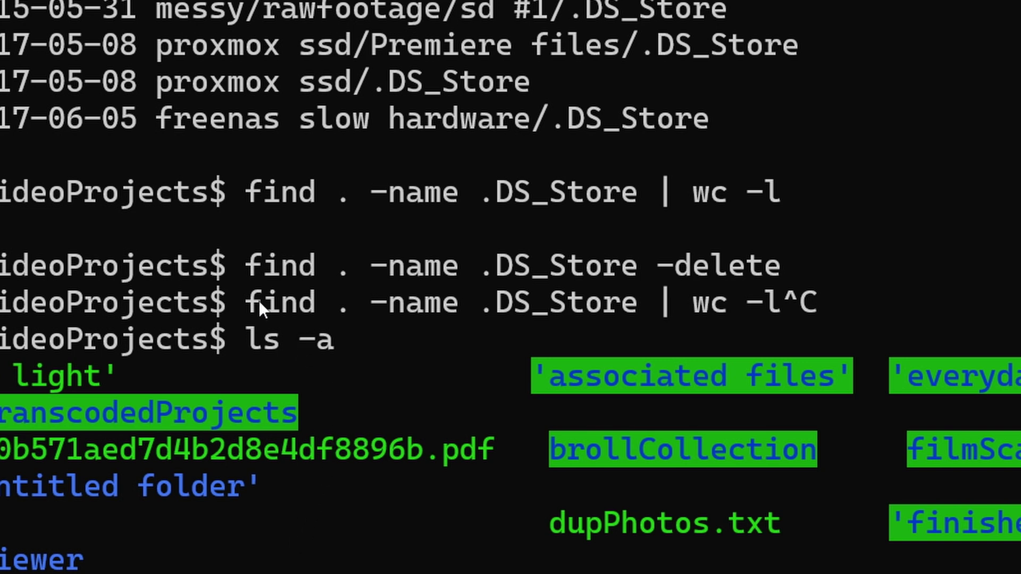
pyautogui.click(347, 274)
pyautogui.moveTo(372, 269); pyautogui.dragTo(627, 267)
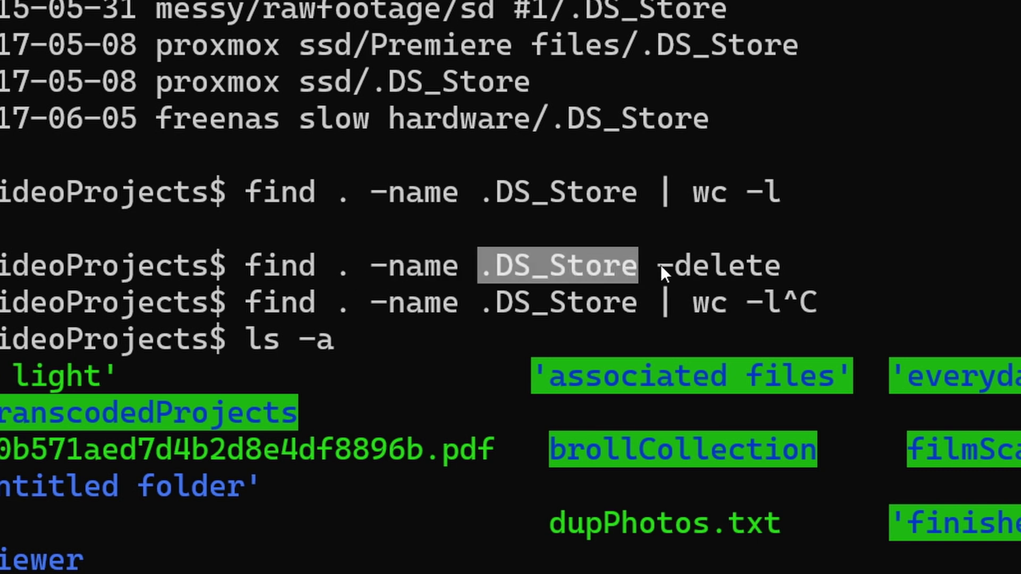
pyautogui.moveTo(662, 267); pyautogui.dragTo(757, 267)
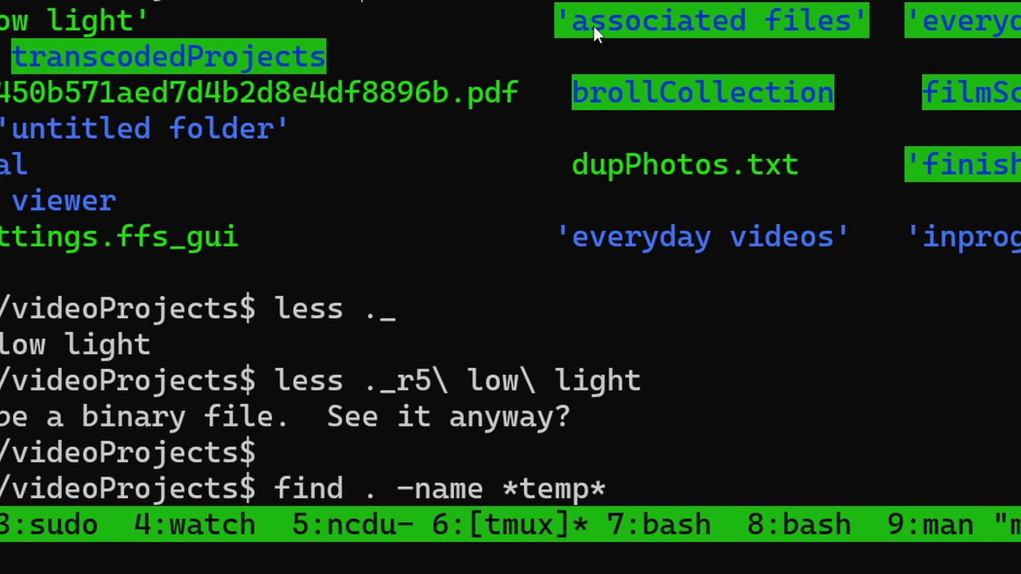
pyautogui.press('Return')
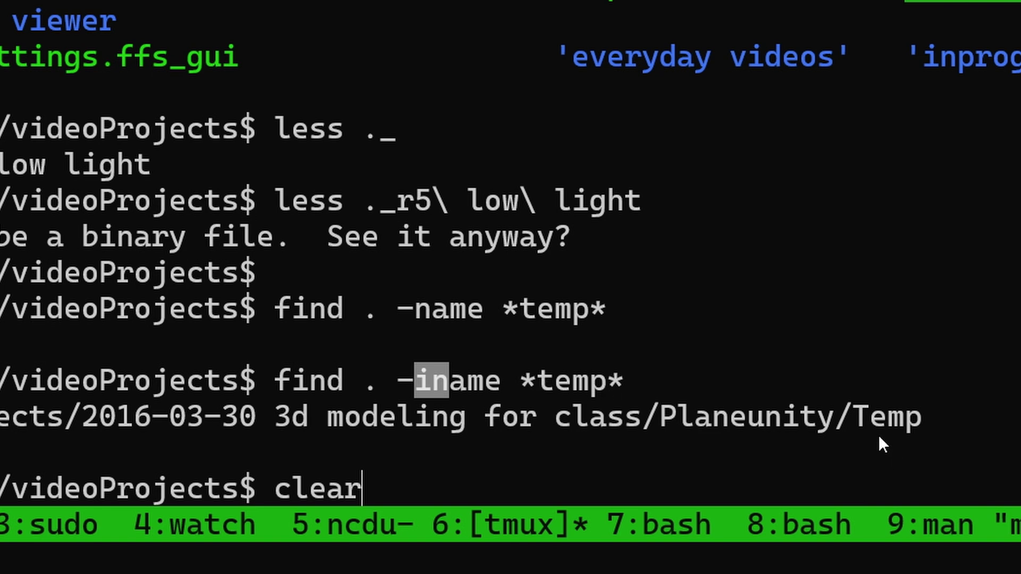
pyautogui.moveTo(902, 412); pyautogui.dragTo(145, 417)
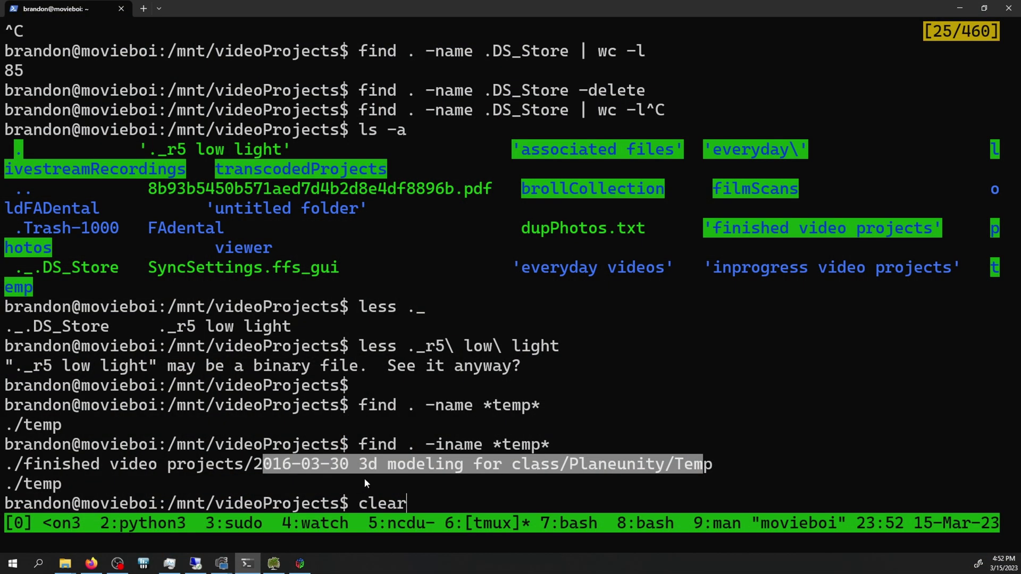
# In tmux window 7, enter fdupes -r . and select the duplicate ters1/ters2 photo pairs
pyautogui.hotkey('ctrl', 'b')
pyautogui.press('7')
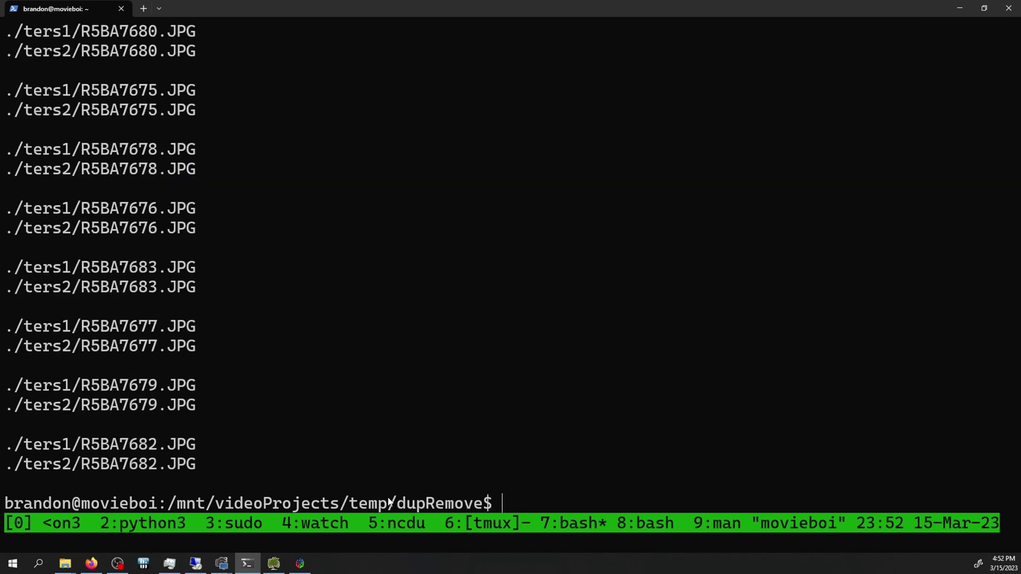
pyautogui.write('fdupes -r .')
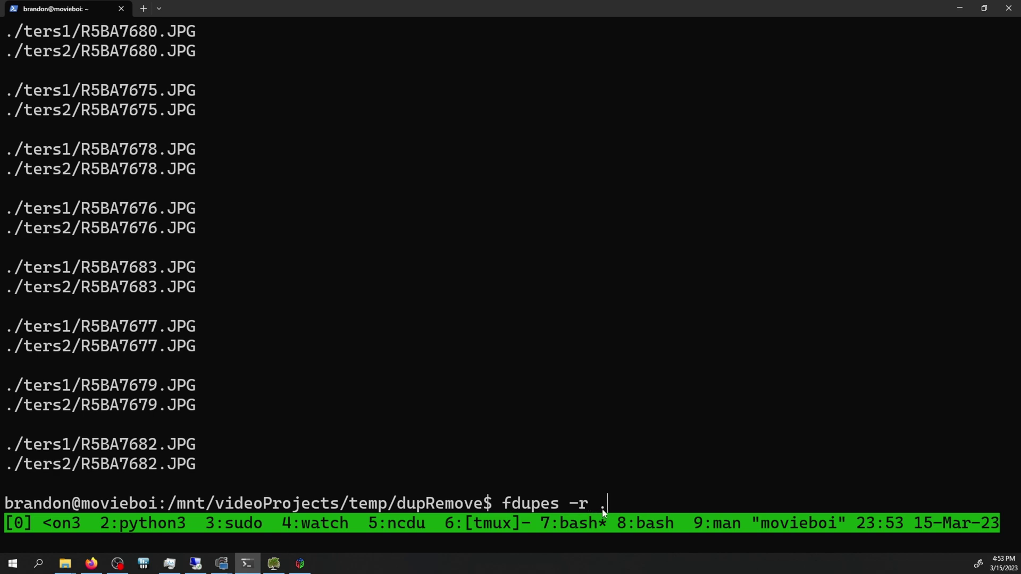
pyautogui.moveTo(247, 463); pyautogui.dragTo(185, 96)
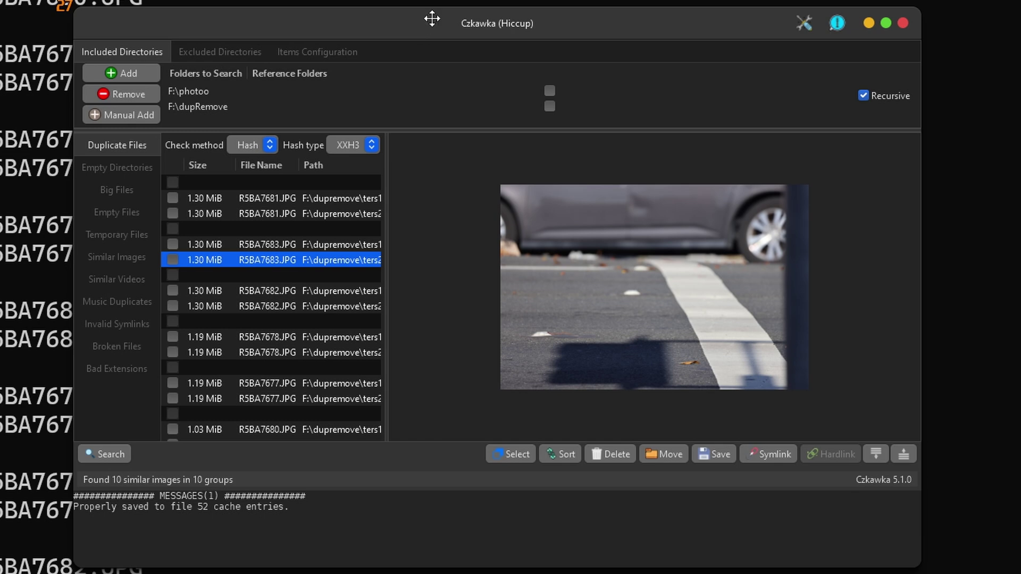
# Shift the Czkawka duplicate-results window slightly to the right
pyautogui.moveTo(424, 22)
pyautogui.mouseDown()
pyautogui.moveTo(451, 21)
pyautogui.moveTo(441, 20)
pyautogui.mouseUp()
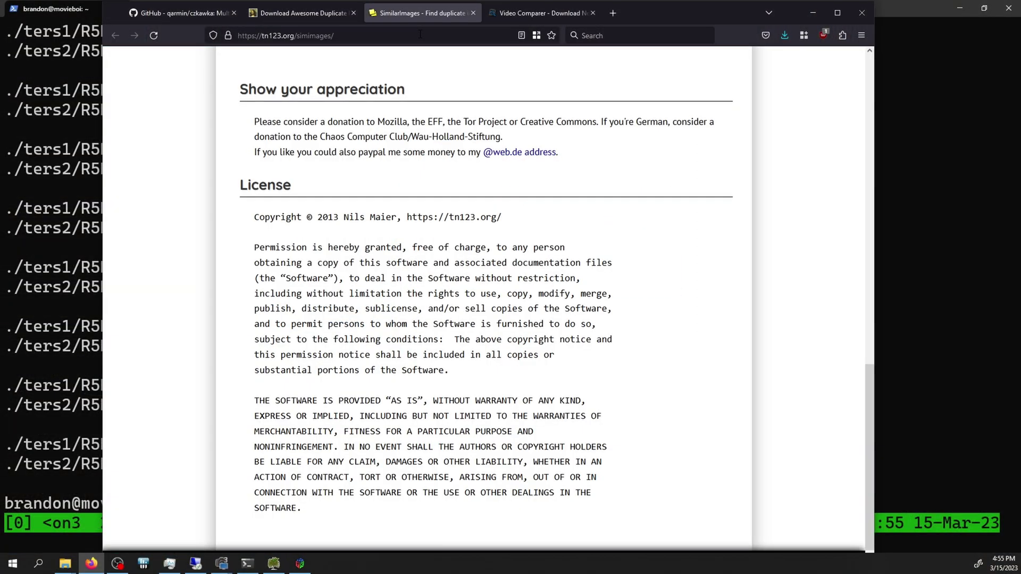
# Switch Firefox from the SimilarImages tab to the Video Comparer download page
pyautogui.hotkey('ctrl', 'Tab')
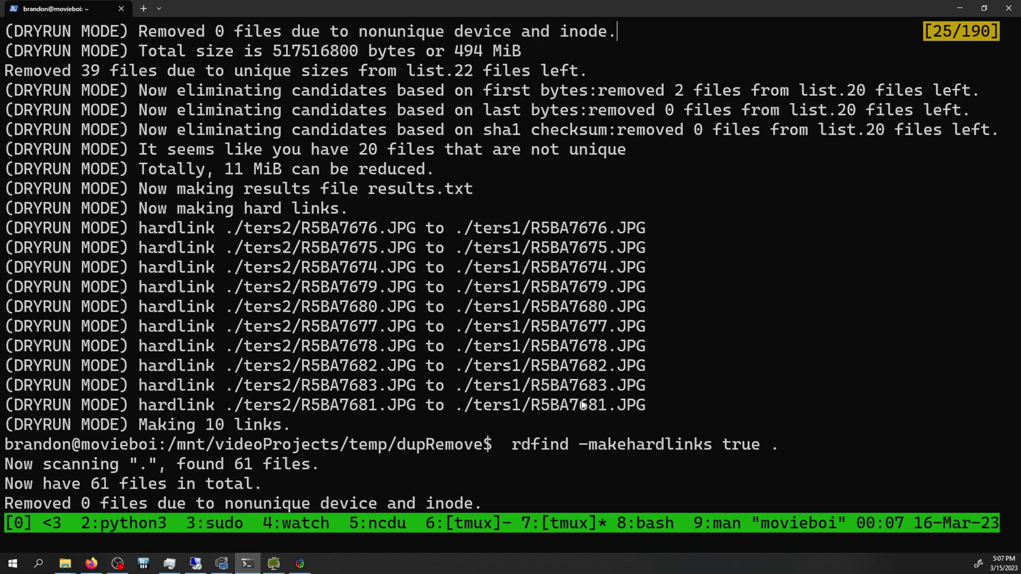
# Highlight the ten planned ters2-to-ters1 hard-link pairs in rdfind's dry-run output
pyautogui.moveTo(584, 404); pyautogui.dragTo(218, 189)
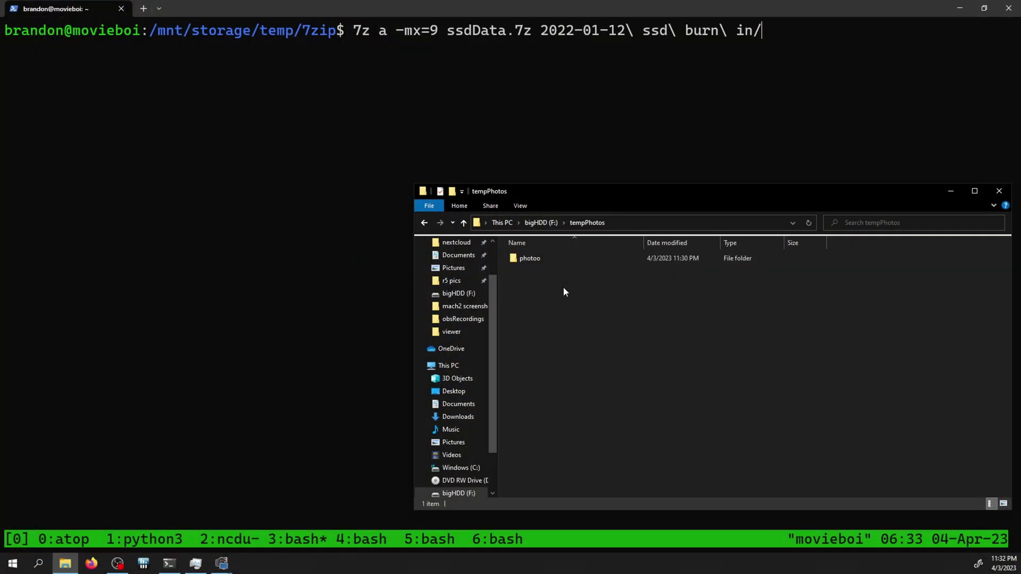
# Run 7z a -mx=9 ssdData.7z on '2022-01-12 ssd burn in', highlighting command, level and archive name
pyautogui.click(527, 108)
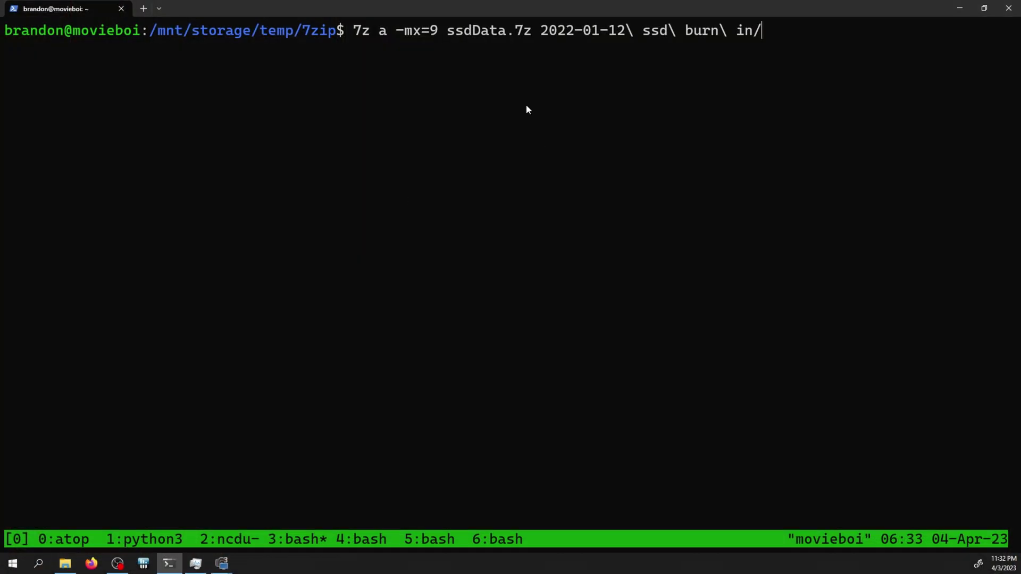
pyautogui.moveTo(353, 32); pyautogui.dragTo(362, 35)
pyautogui.moveTo(400, 32); pyautogui.dragTo(433, 36)
pyautogui.moveTo(450, 36); pyautogui.dragTo(481, 34)
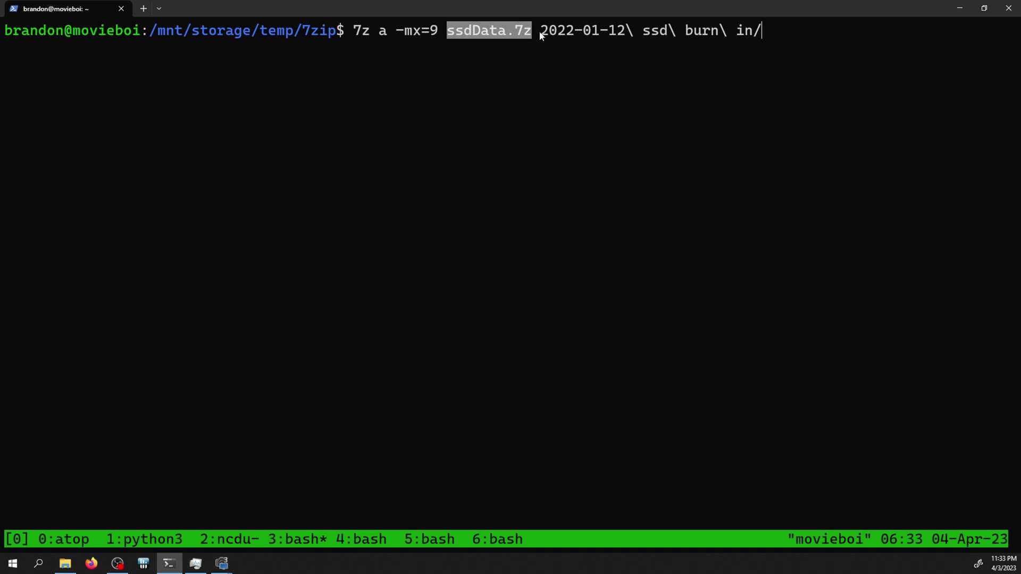
pyautogui.click(552, 34)
pyautogui.tripleClick(752, 46)
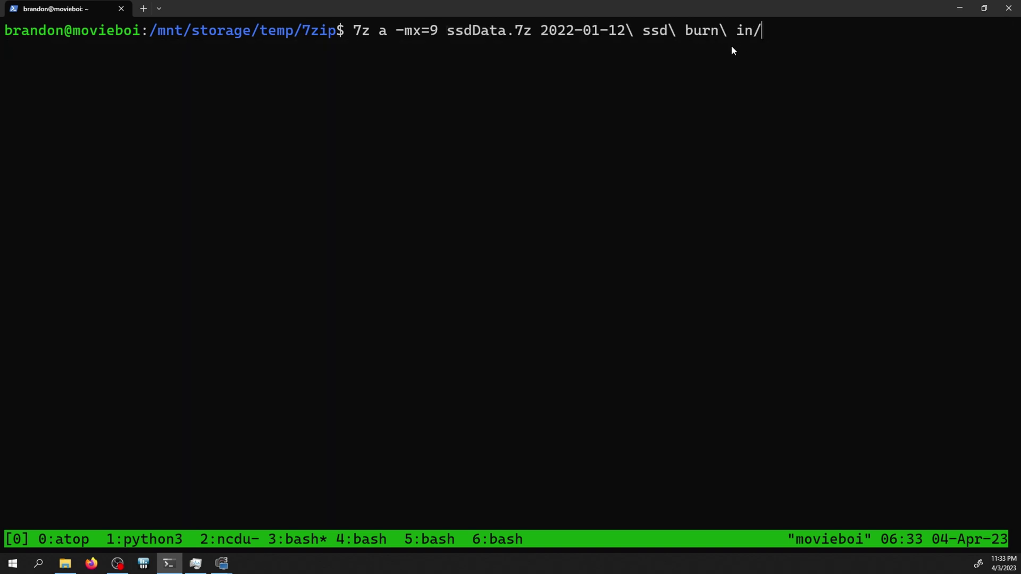
pyautogui.press('Return')
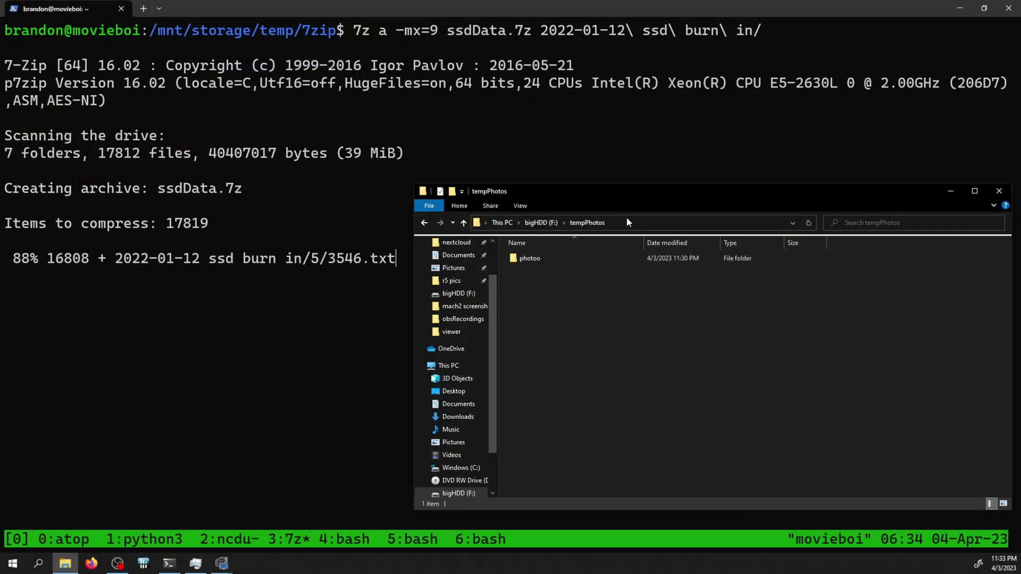
# Archive the photoo folder into photoo.7z using 7-Zip's Ultra compression level
pyautogui.click(593, 261)
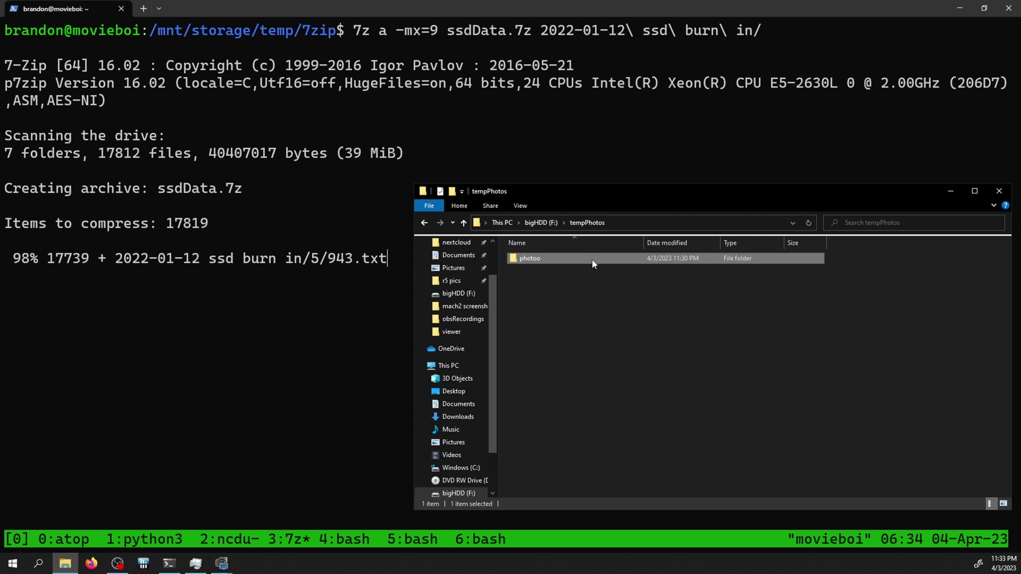
pyautogui.rightClick(595, 257)
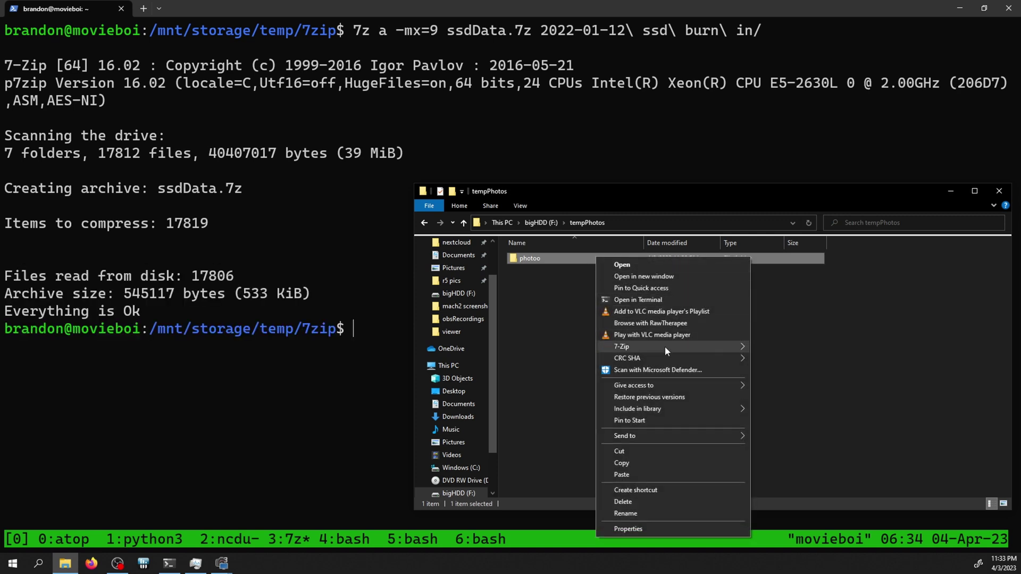
pyautogui.moveTo(665, 346)
pyautogui.click(787, 349)
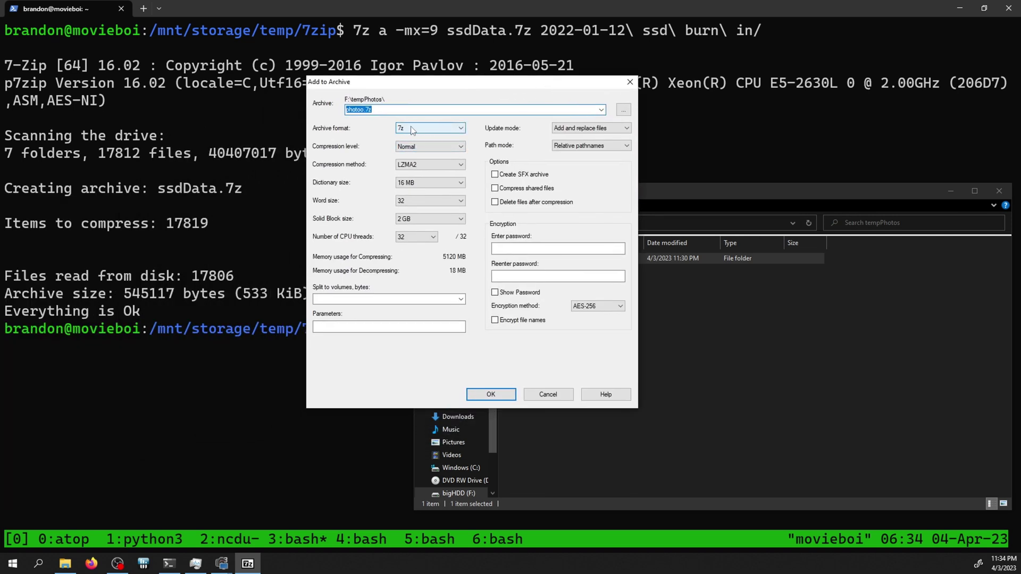
pyautogui.click(420, 148)
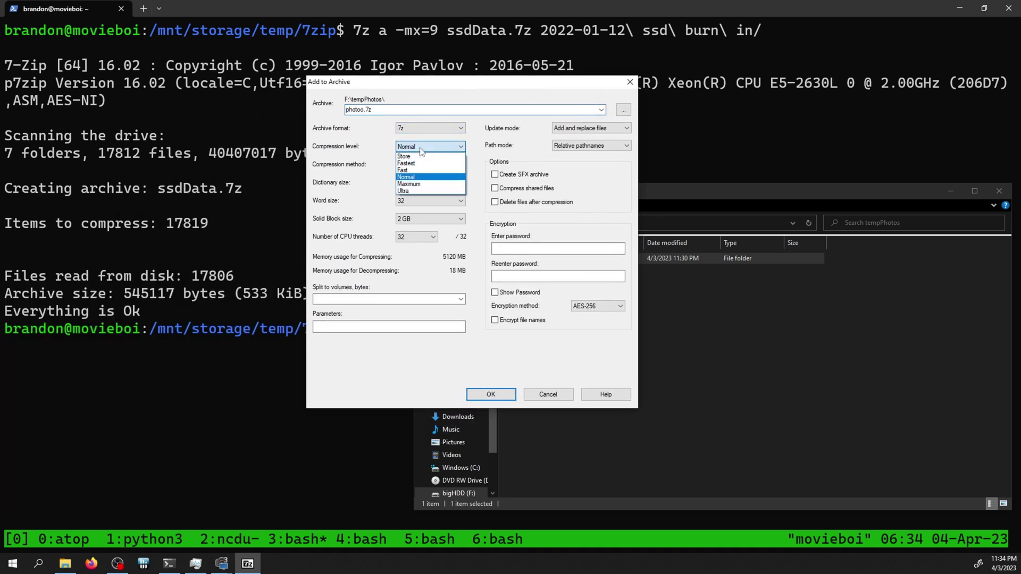
pyautogui.click(419, 191)
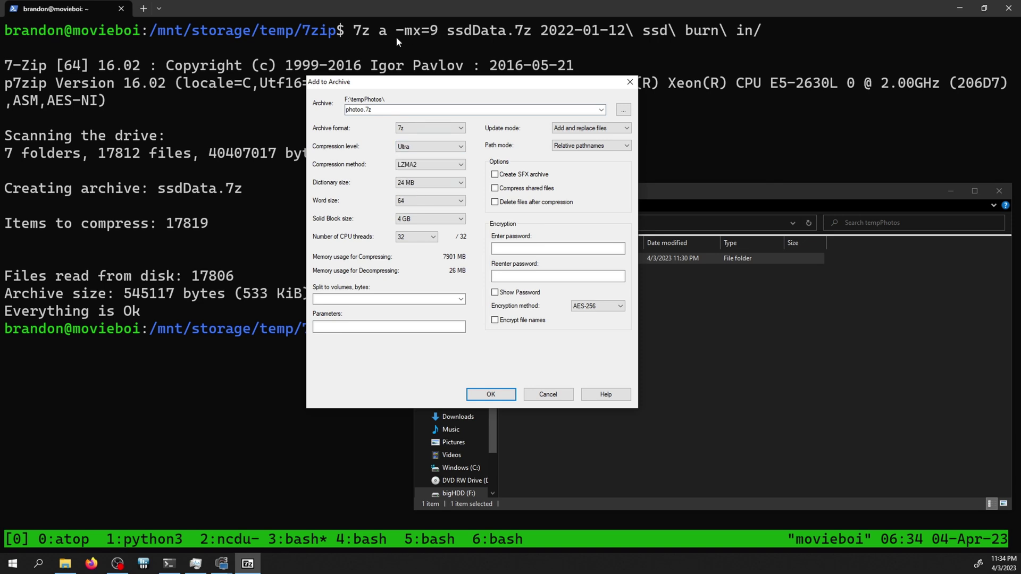
pyautogui.click(481, 396)
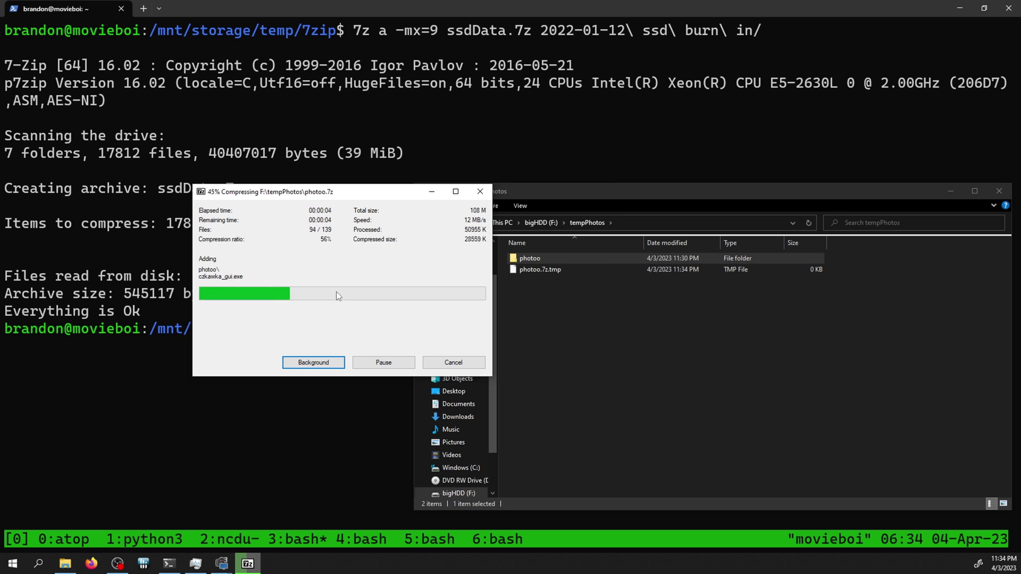
pyautogui.click(573, 269)
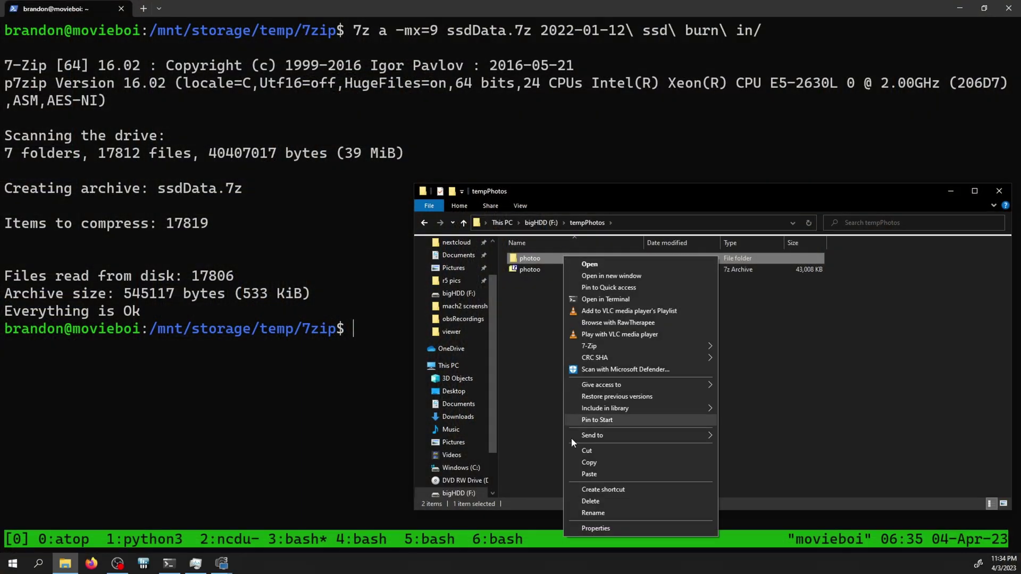
# Turn on 'Compress contents to save disk space' for photoo, applied to subfolders and files
pyautogui.click(587, 527)
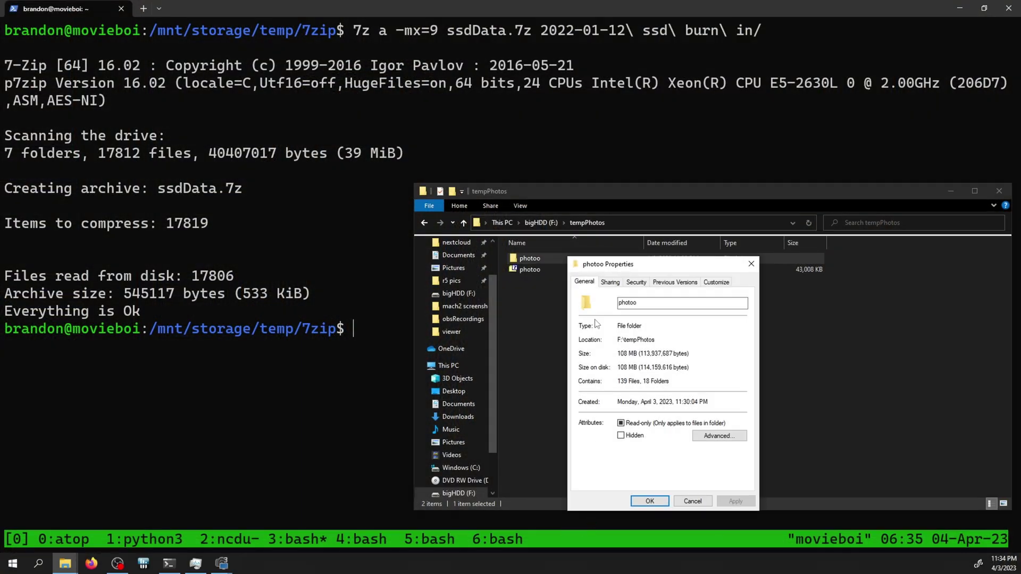
pyautogui.click(736, 438)
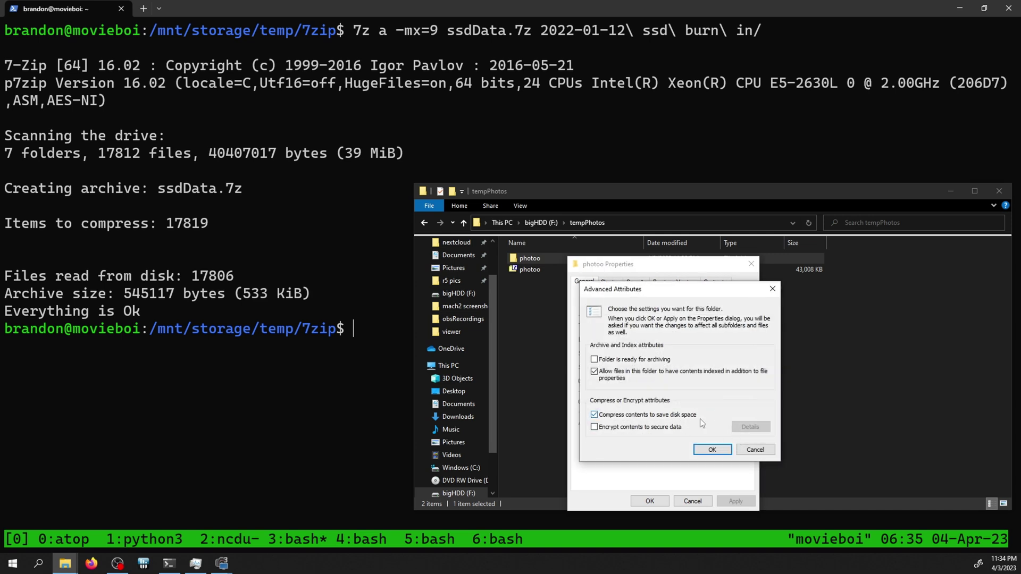
pyautogui.click(700, 450)
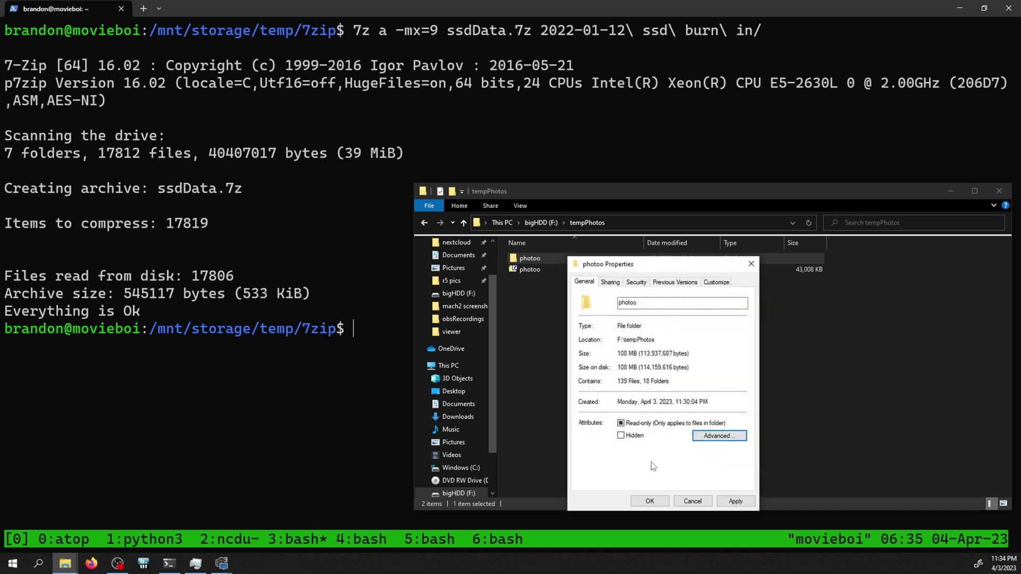
pyautogui.click(650, 503)
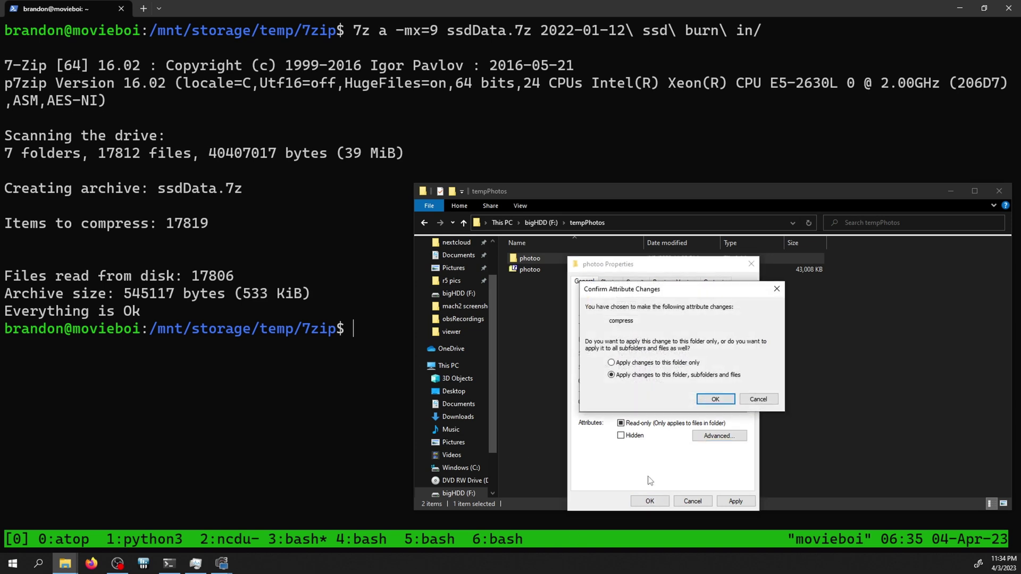
pyautogui.click(707, 401)
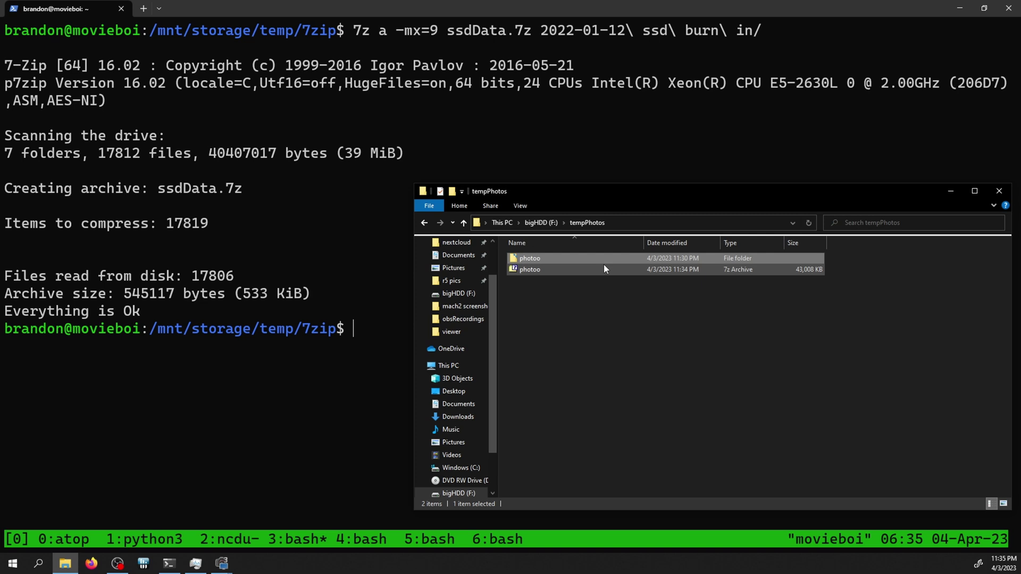
# Open the compressed photoo folder's Properties to check its size on disk
pyautogui.rightClick(603, 259)
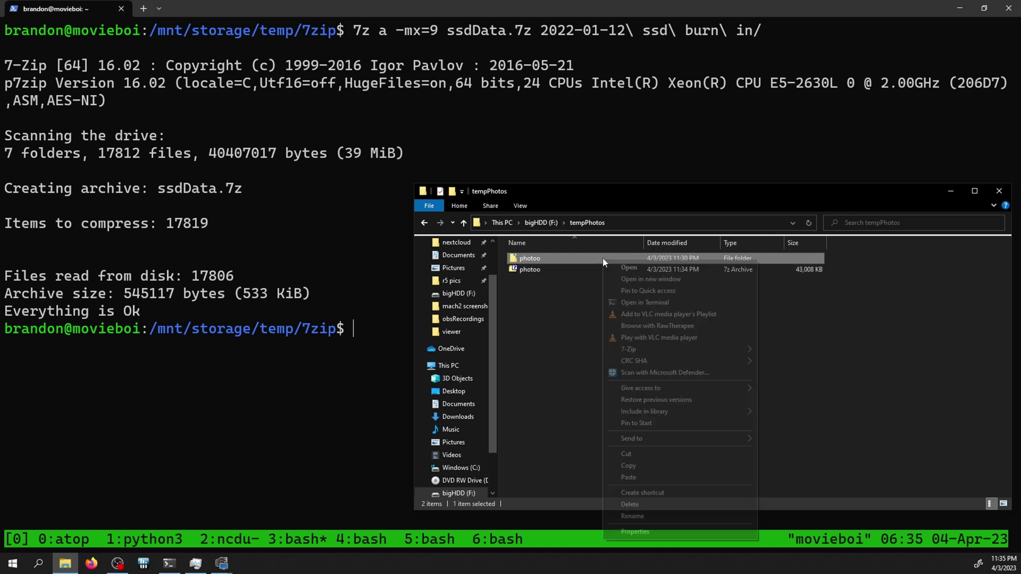
pyautogui.click(633, 531)
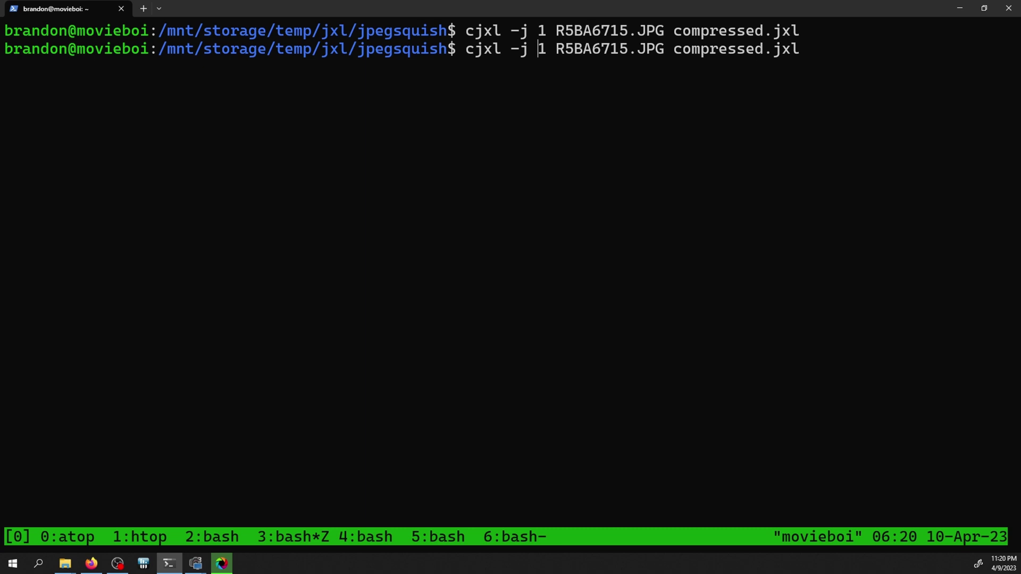
# Losslessly convert R5BA6715.JPG to compressed.jxl with cjxl -j 1 and list the file sizes
pyautogui.press('Return')
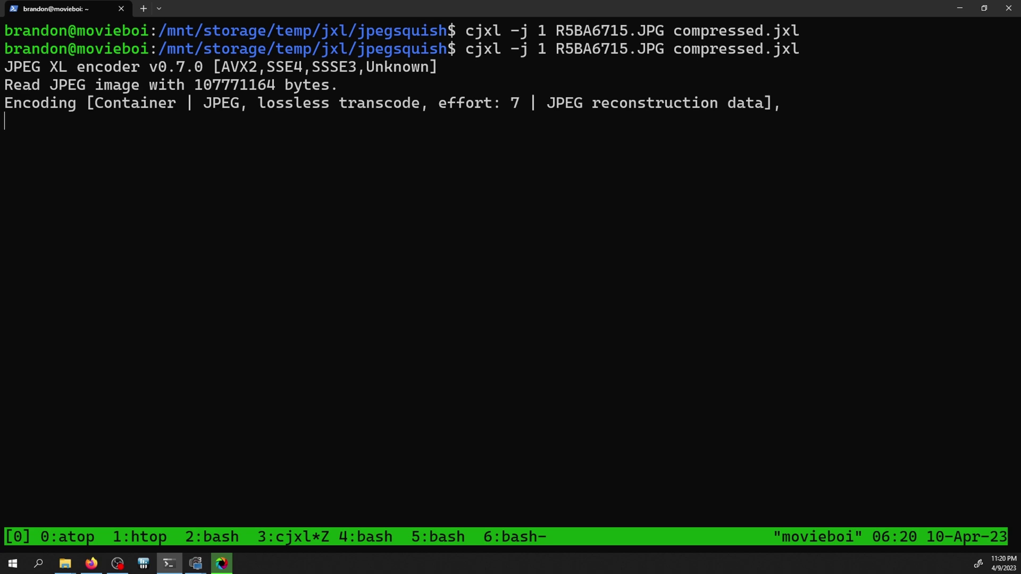
pyautogui.write('ls -lh')
pyautogui.press('Return')
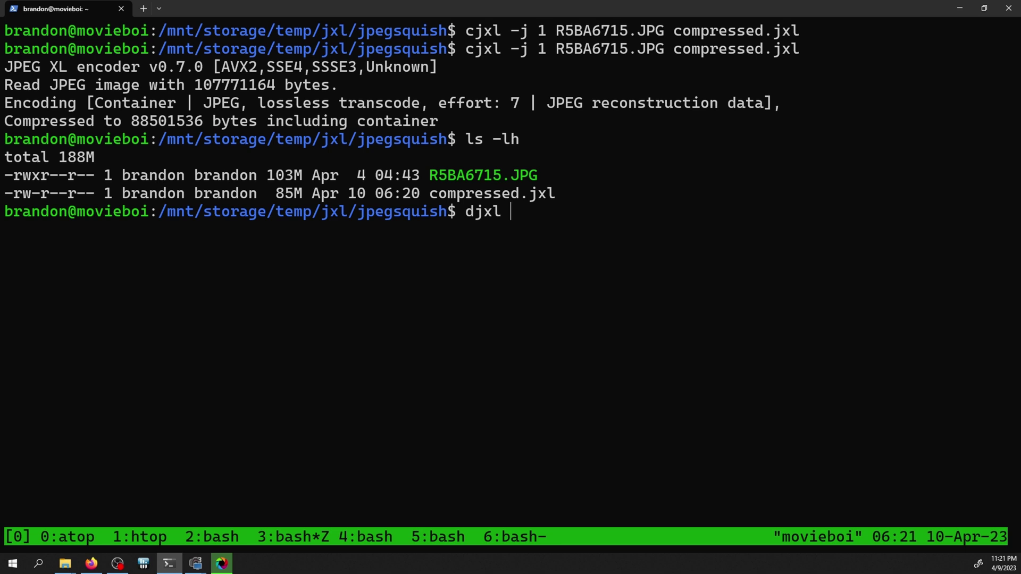
# Decode compressed.jxl back to decom.jpeg and compare SHA-256 hashes of all files
pyautogui.press('Tab')
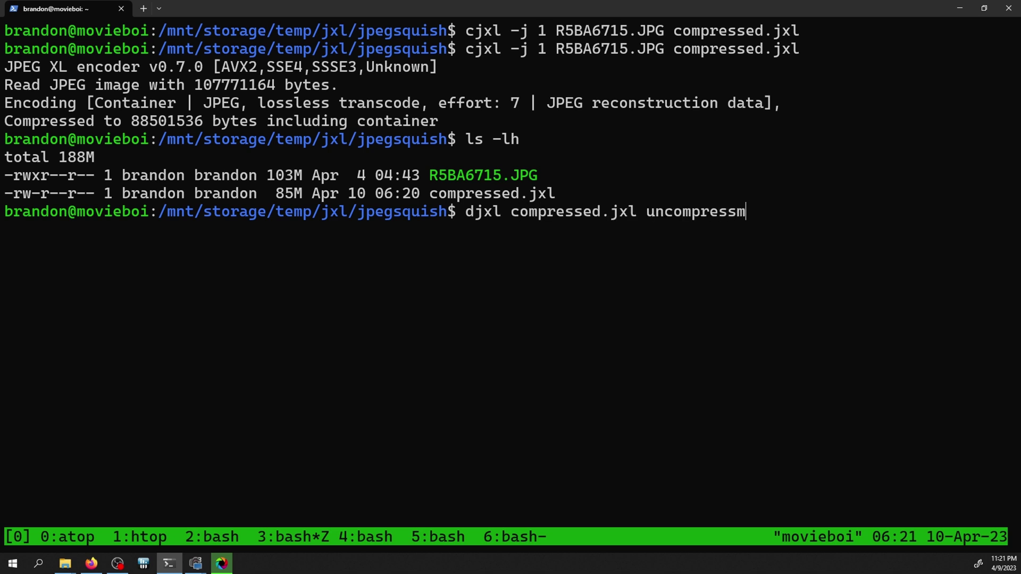
pyautogui.press('Return')
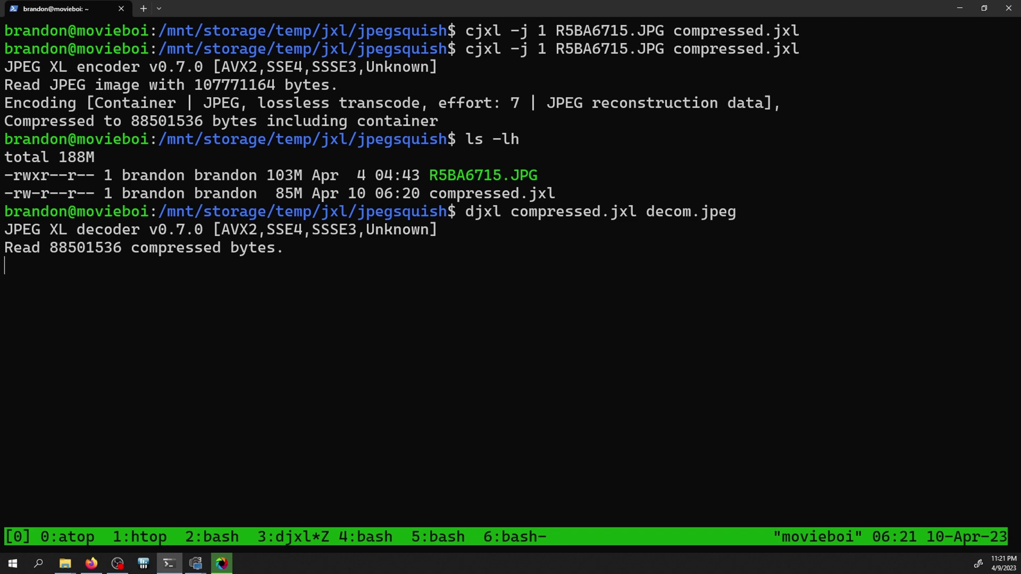
pyautogui.write('sha256sum ')
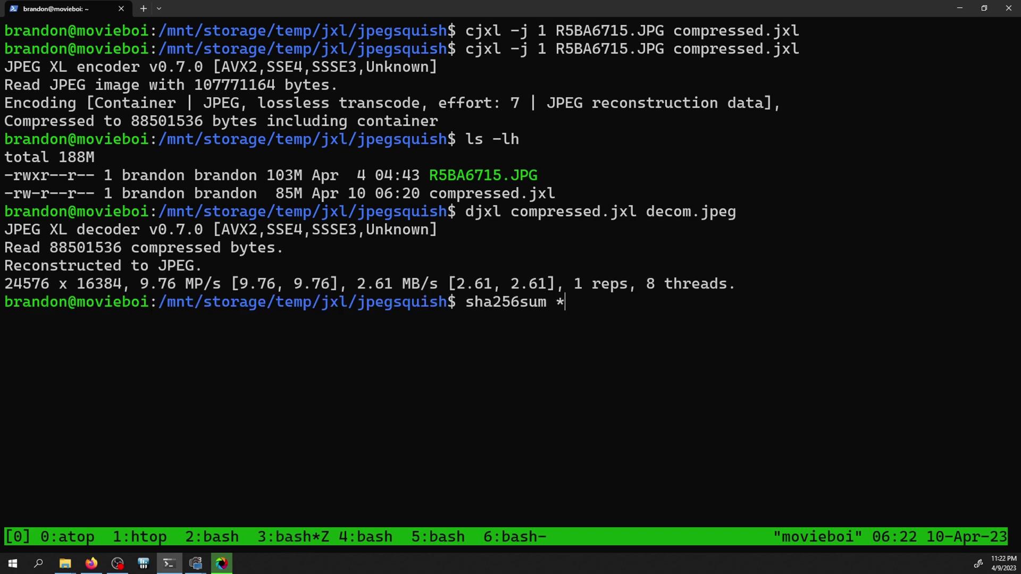
pyautogui.write('*')
pyautogui.press('Return')
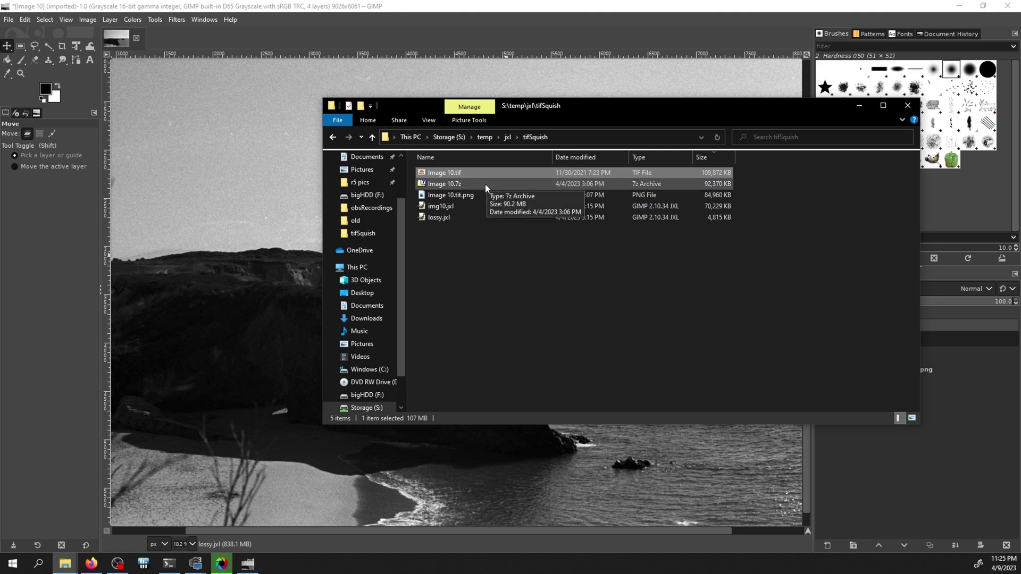
# Compare sizes of Image 10.tif, Image 10.7z (92,370 KB), the PNG (84,960 KB), img10.jxl and lossy.jxl (4,815 KB)
pyautogui.click(485, 184)
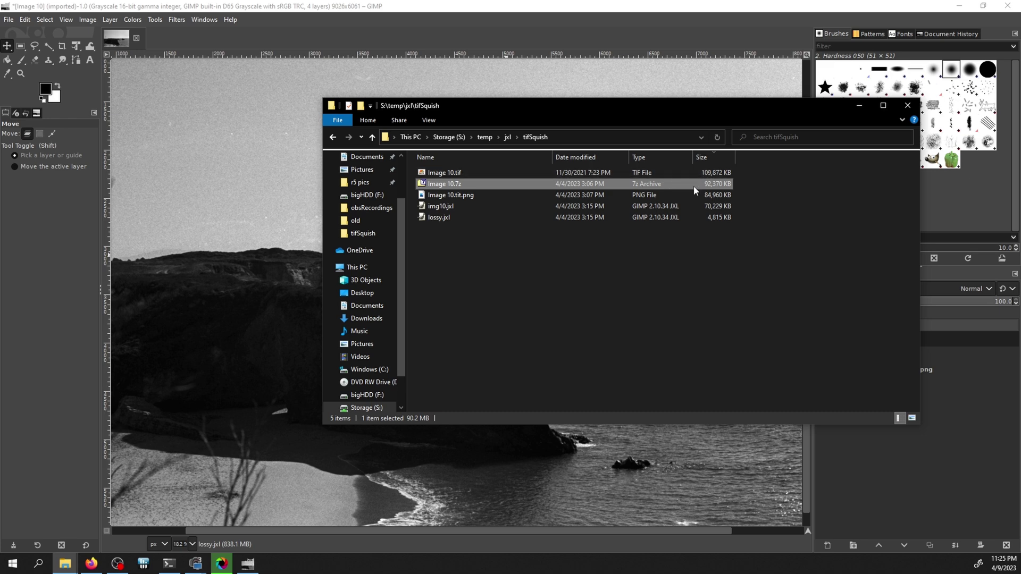
pyautogui.click(647, 199)
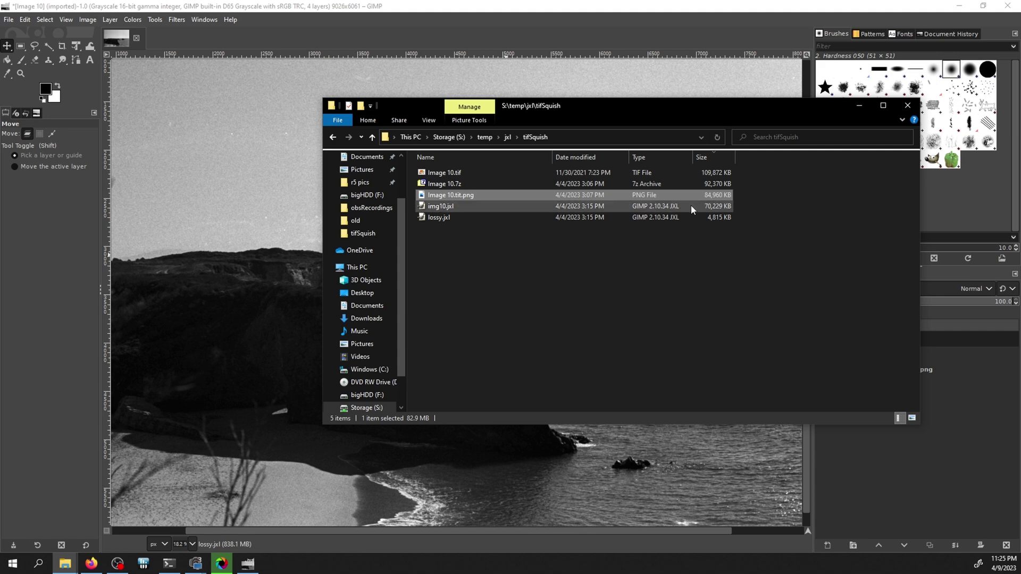
pyautogui.moveTo(743, 207); pyautogui.dragTo(668, 165)
pyautogui.click(663, 168)
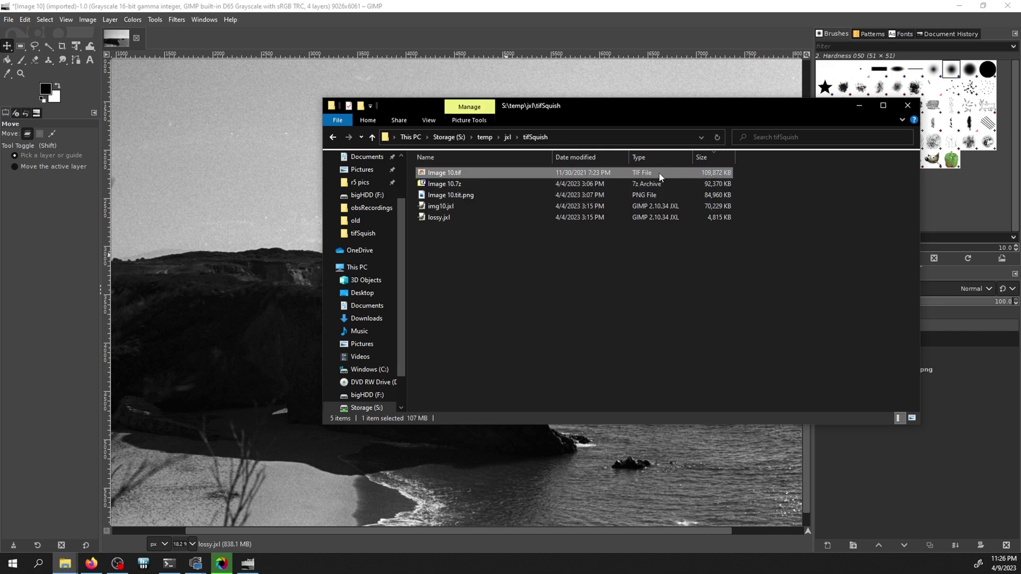
pyautogui.click(636, 207)
pyautogui.click(627, 192)
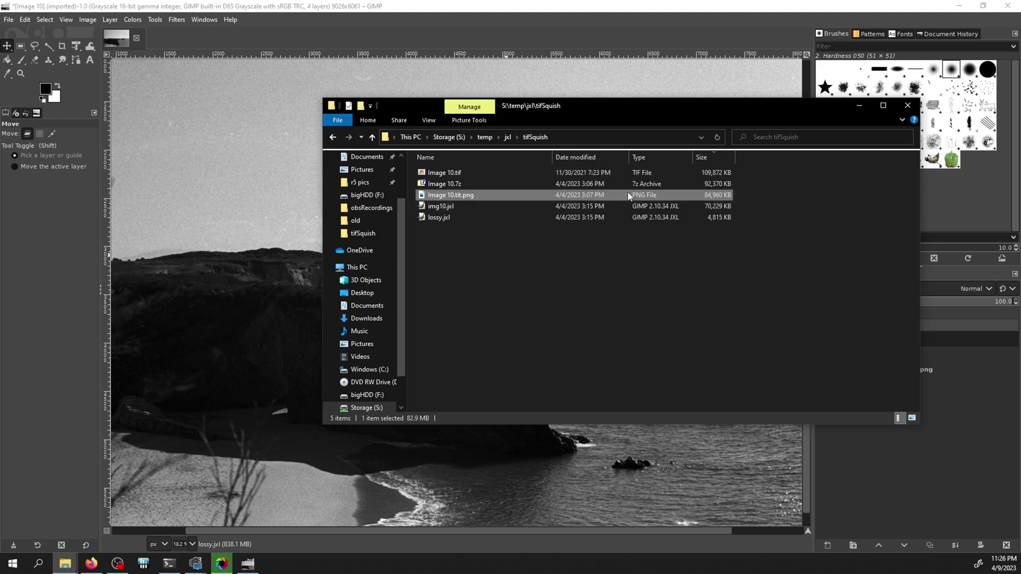
pyautogui.click(623, 187)
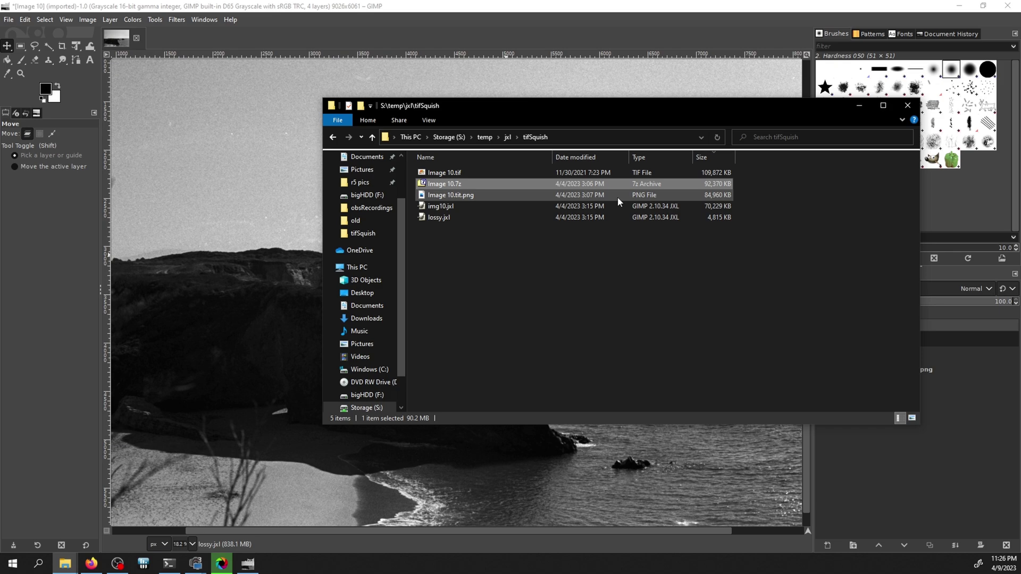
pyautogui.click(620, 215)
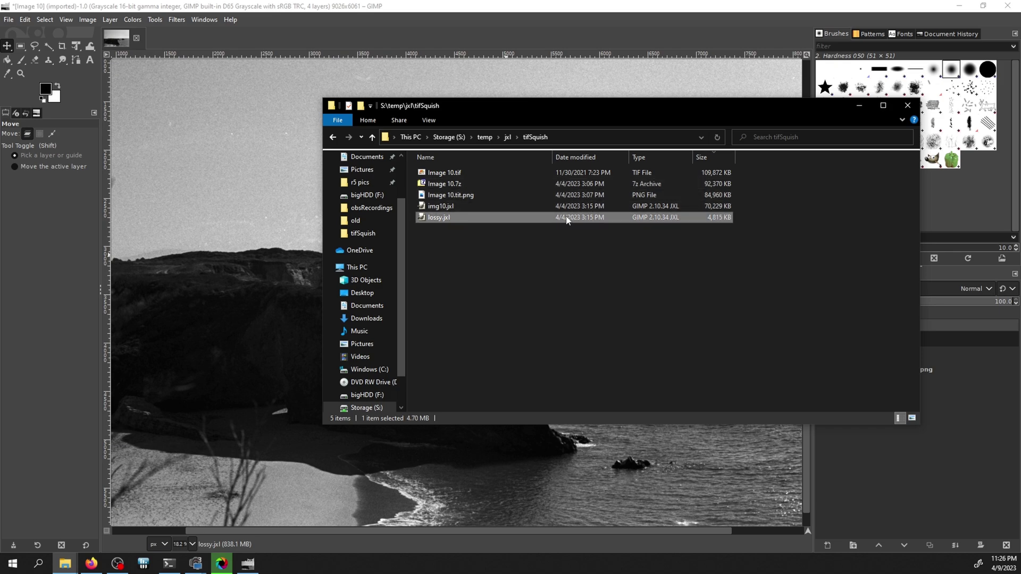
# Bring GIMP's layered comparison forward and zoom in on the cliff top to inspect lossy.jxl grain
pyautogui.click(340, 8)
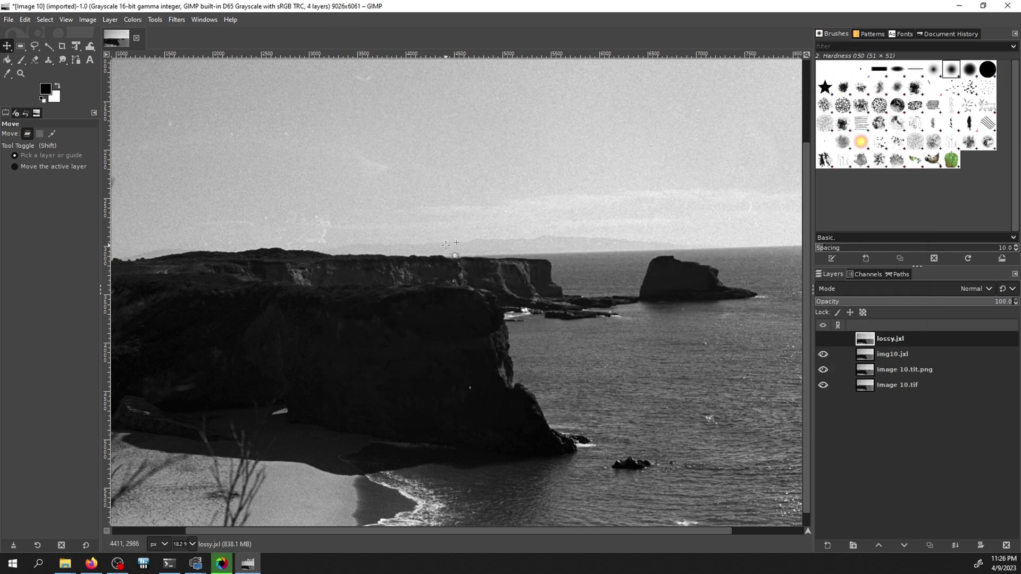
pyautogui.scroll(6, 457, 250)
pyautogui.scroll(-1, 467, 255)
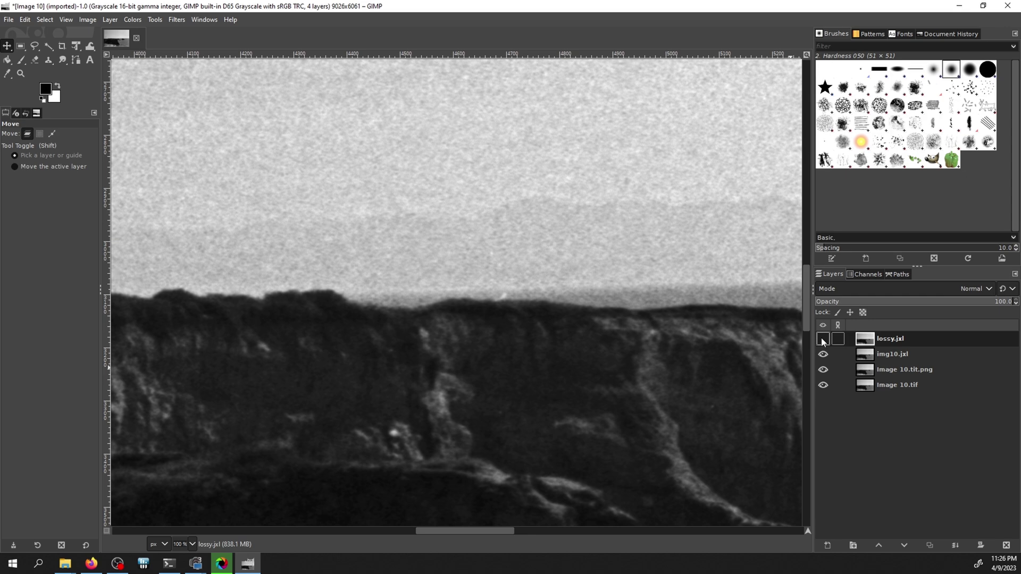
pyautogui.scroll(3, 484, 265)
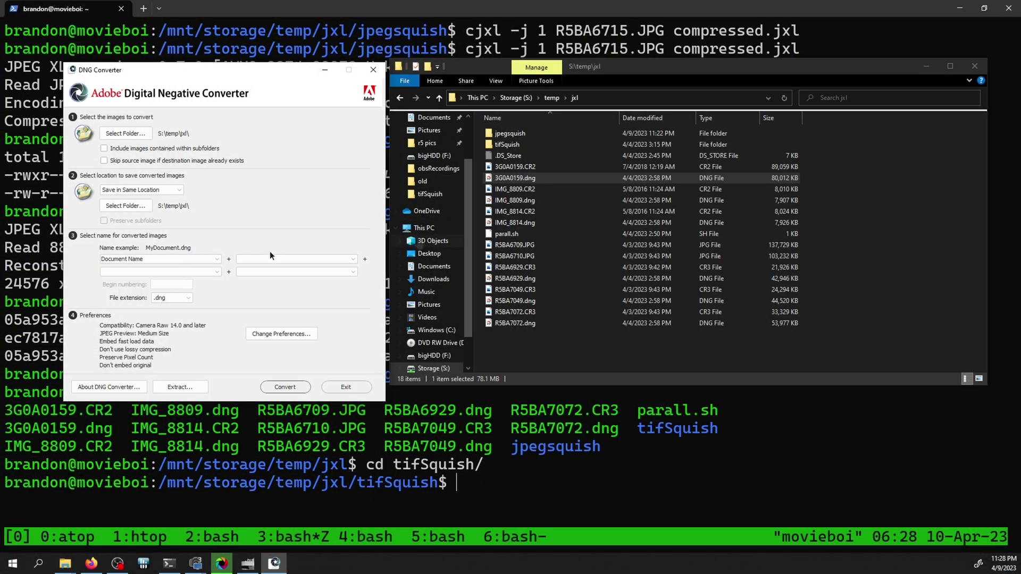
# Select R5BA7072.CR3 and then R5BA7072.dng to compare the raw and DNG file sizes
pyautogui.click(543, 314)
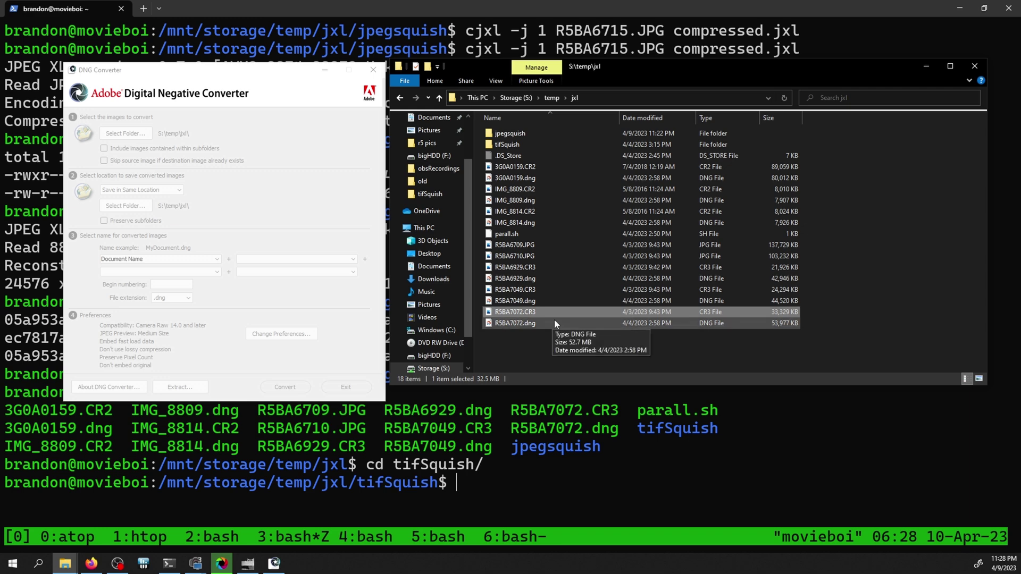
pyautogui.click(554, 321)
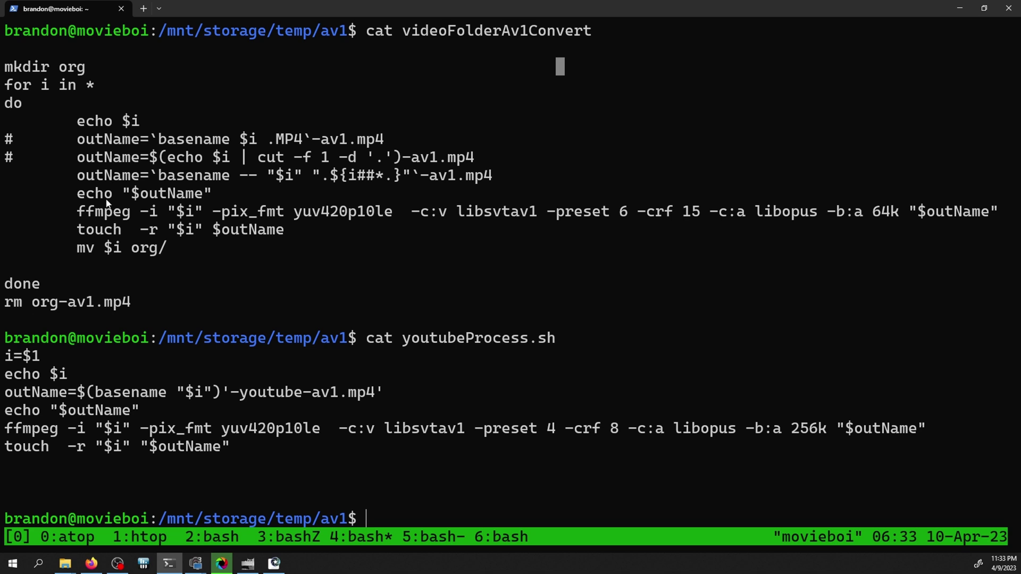
# Highlight the ffmpeg line's -preset 6, -crf and libopus -b:a audio bitrate options
pyautogui.moveTo(85, 211); pyautogui.dragTo(518, 212)
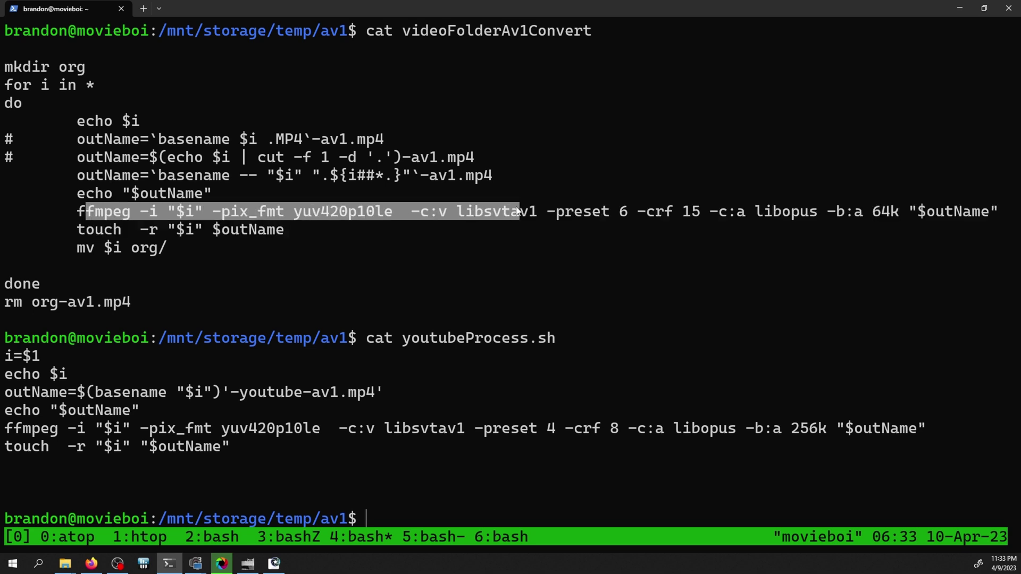
pyautogui.moveTo(601, 213); pyautogui.dragTo(617, 211)
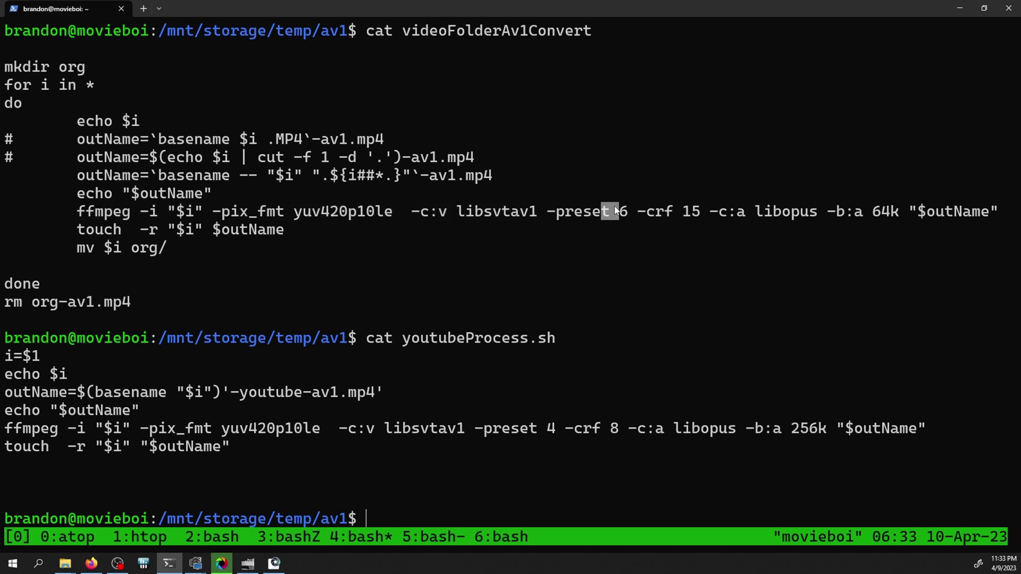
pyautogui.click(657, 215)
pyautogui.moveTo(663, 213); pyautogui.dragTo(588, 220)
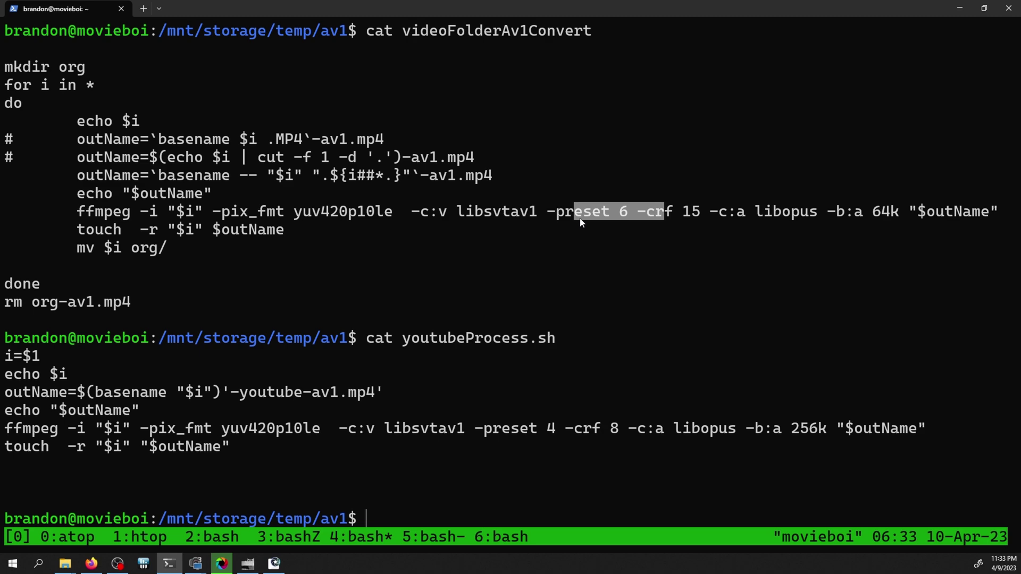
pyautogui.click(579, 218)
pyautogui.moveTo(755, 211); pyautogui.dragTo(898, 212)
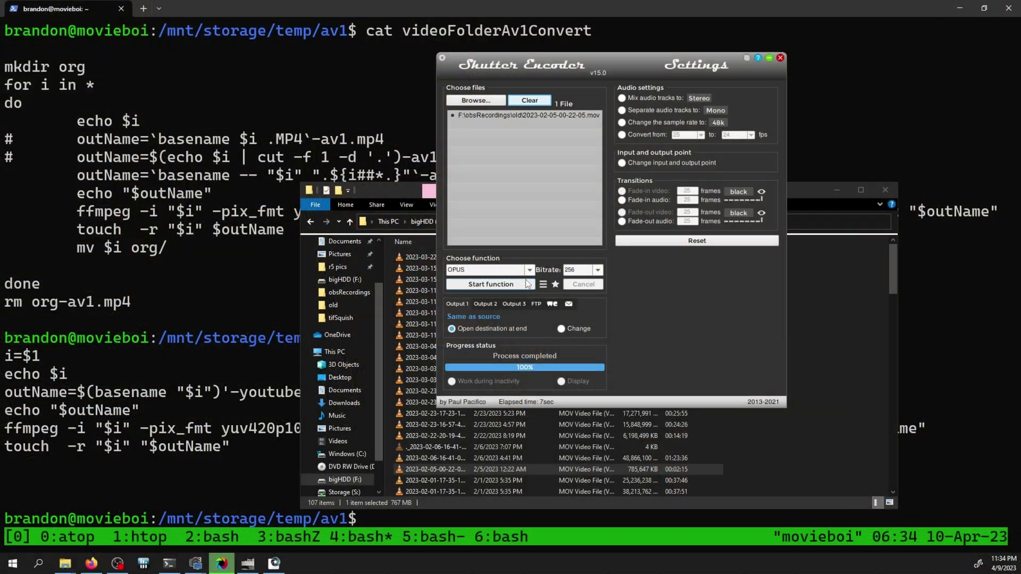
# Set Shutter Encoder's function to AV1 and expand the Advanced features and Colorimetry sections
pyautogui.click(529, 271)
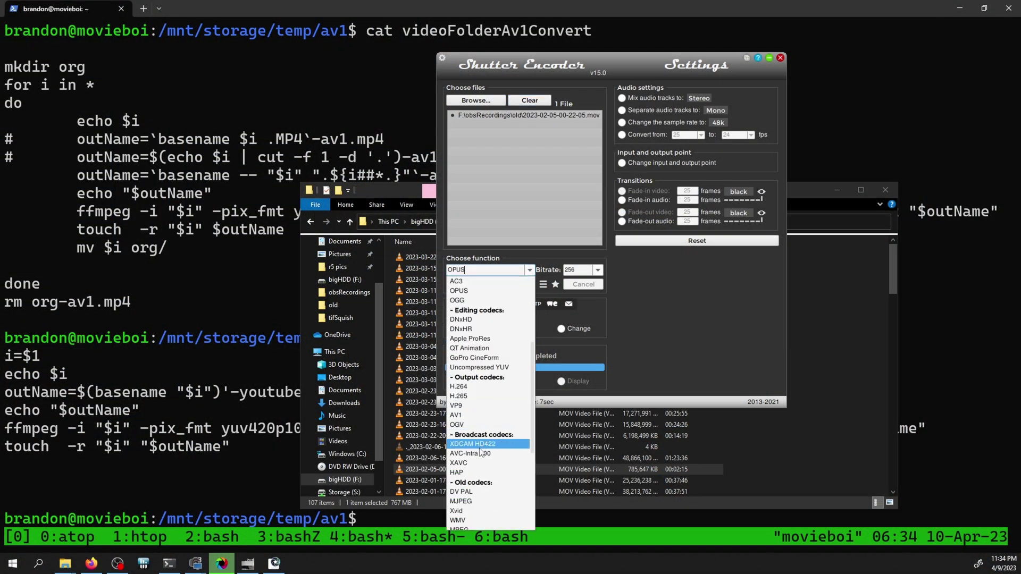
pyautogui.click(479, 416)
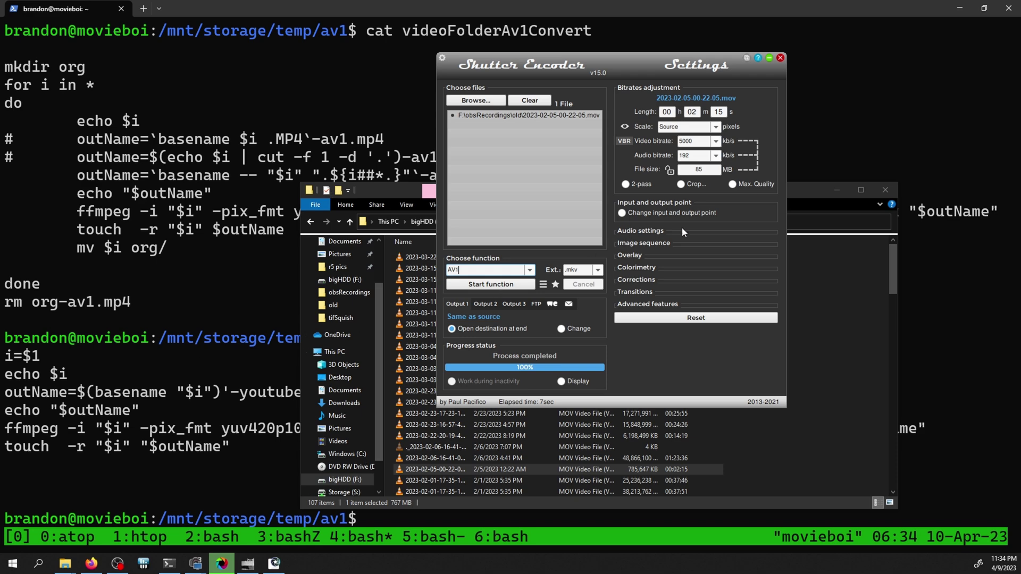
pyautogui.click(648, 302)
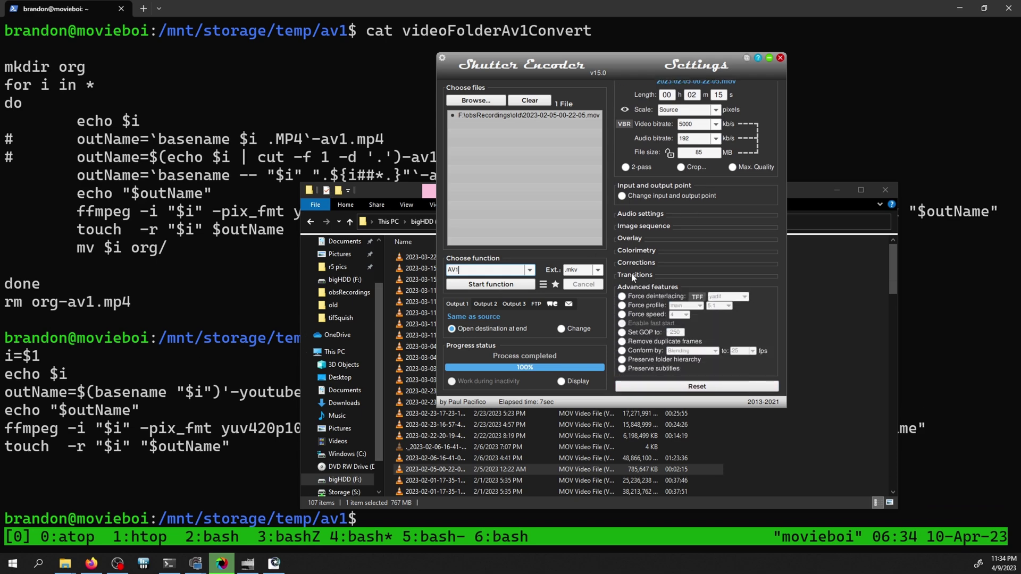
pyautogui.click(629, 250)
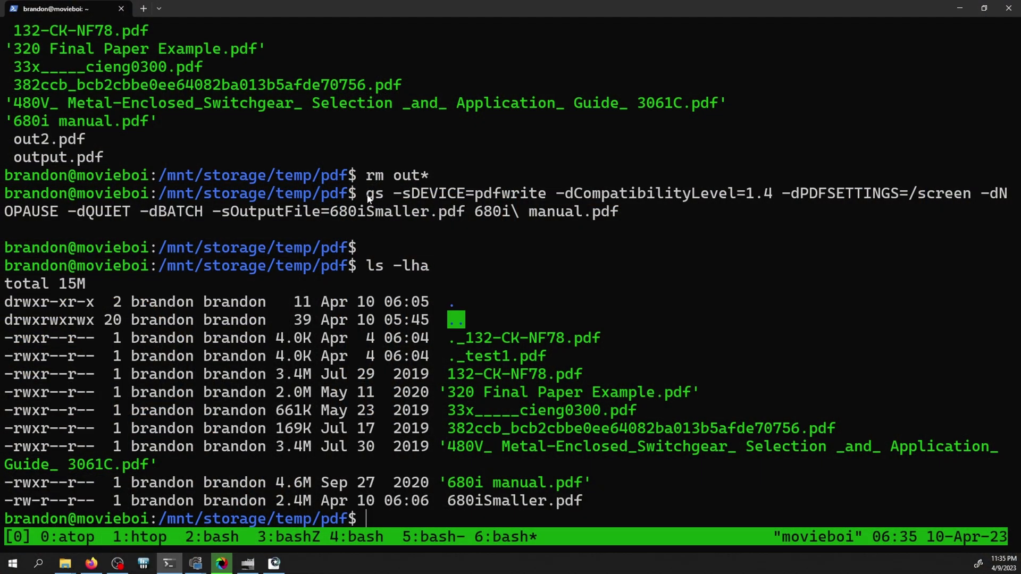
# Highlight the Ghostscript pdfwrite command and its '680i manual.pdf' input file name
pyautogui.moveTo(436, 196); pyautogui.dragTo(466, 213)
pyautogui.rightClick(465, 214)
pyautogui.moveTo(468, 211); pyautogui.dragTo(568, 213)
pyautogui.rightClick(601, 216)
# Recall the gs command and highlight the original's 4.6M size against 680iSmaller.pdf's 2.4M
pyautogui.press('Up')
pyautogui.press('Up')
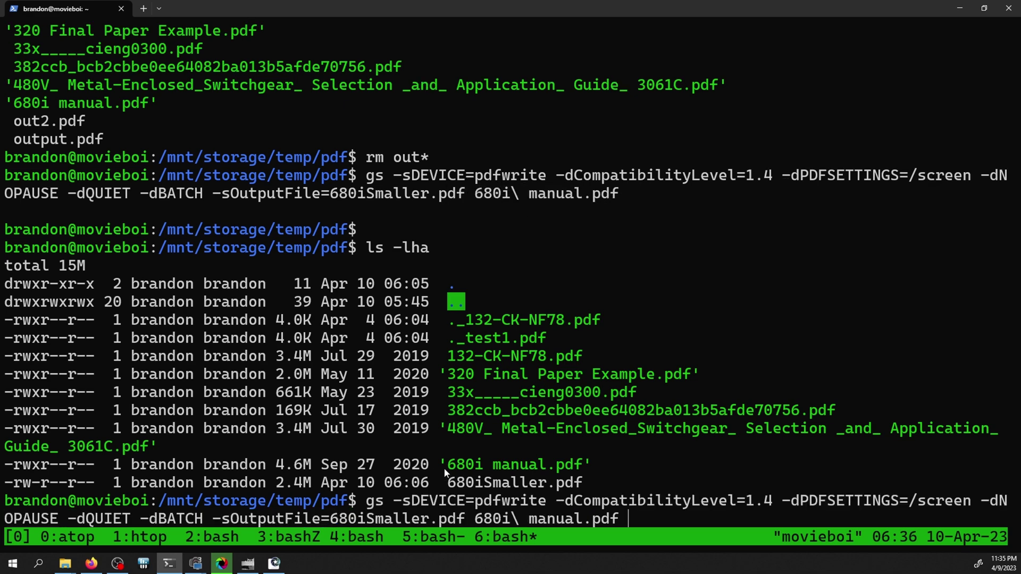
pyautogui.moveTo(445, 472); pyautogui.dragTo(466, 481)
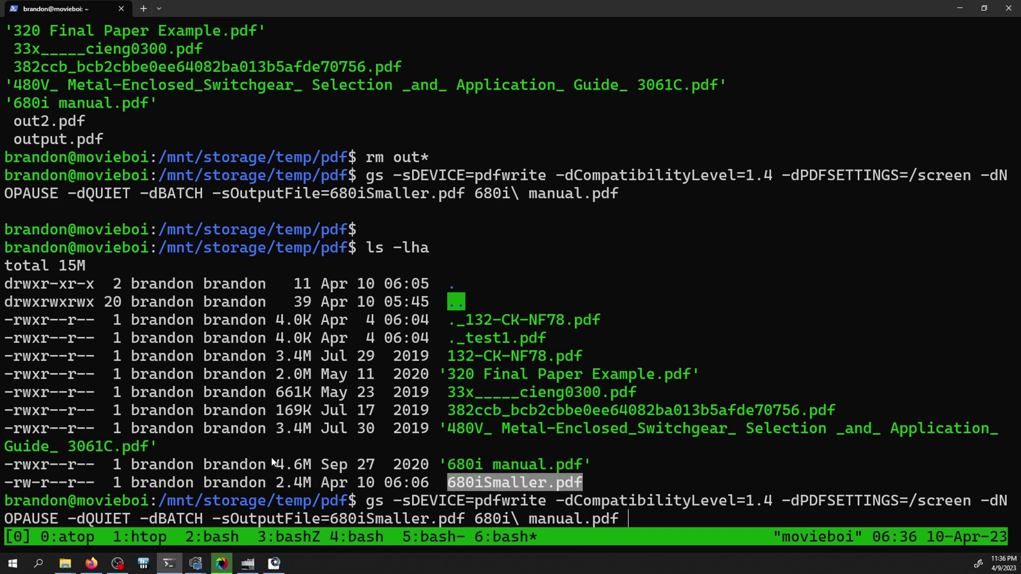
pyautogui.moveTo(274, 462); pyautogui.dragTo(306, 486)
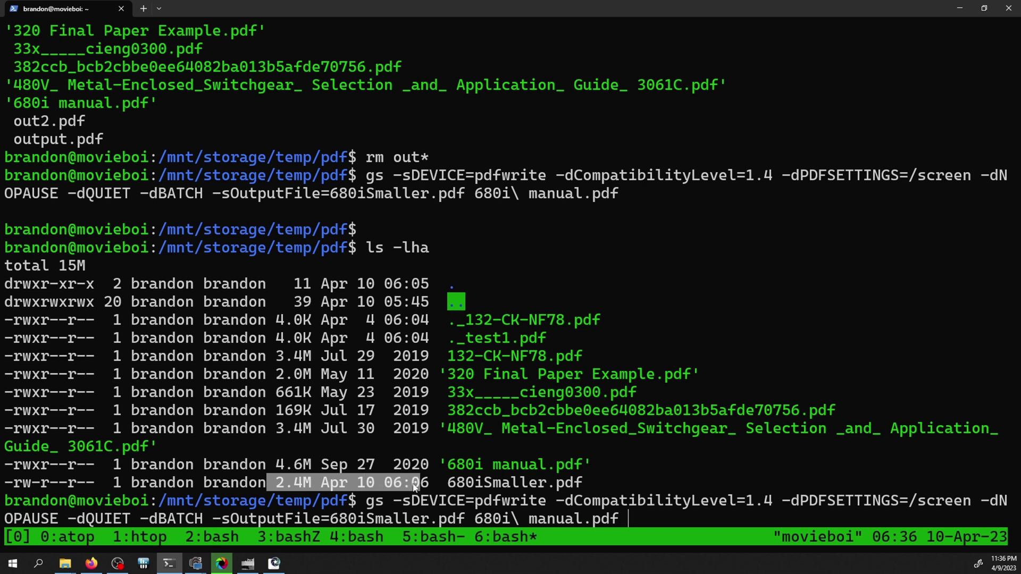
pyautogui.moveTo(414, 487); pyautogui.dragTo(414, 487)
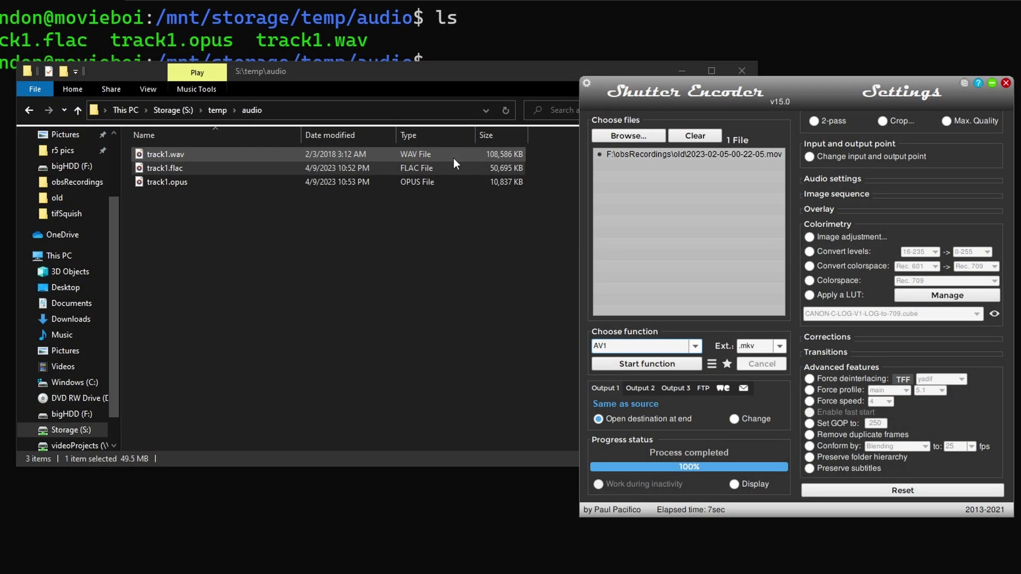
# Compare track1.wav (108,586 KB), track1.flac (50,695 KB) and track1.opus (10,837 KB), moving Shutter Encoder right
pyautogui.click(453, 158)
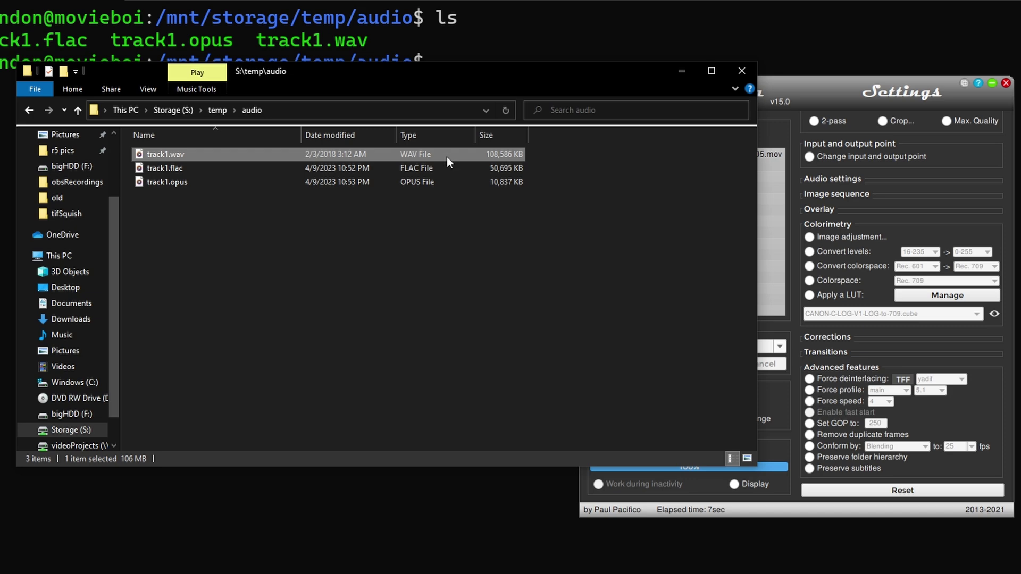
pyautogui.click(452, 166)
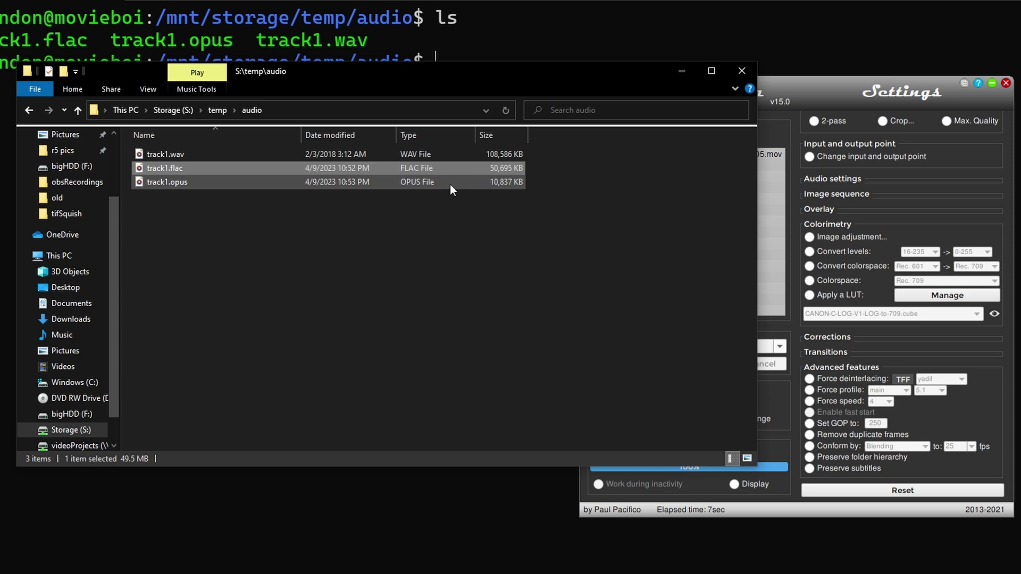
pyautogui.click(449, 184)
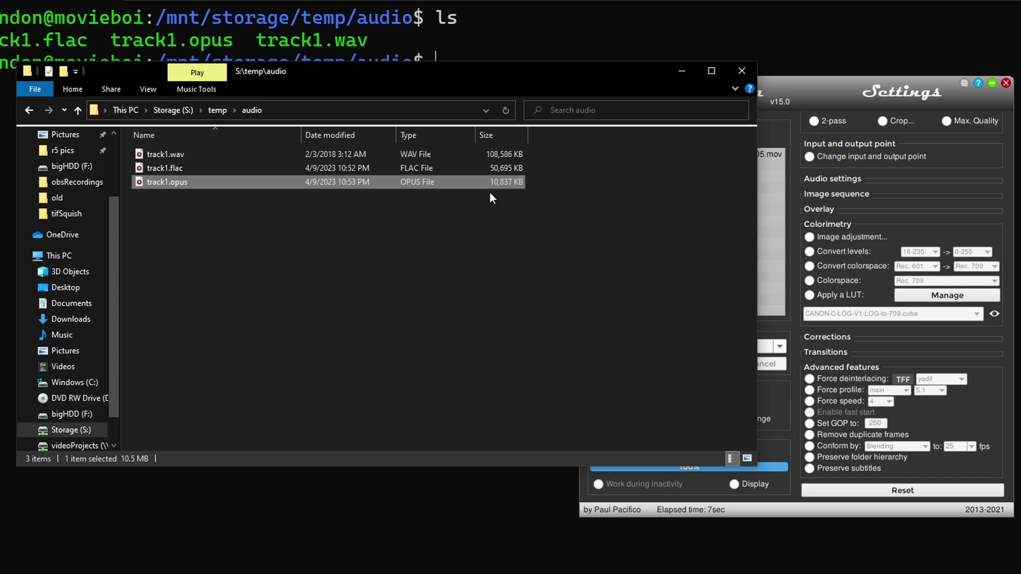
pyautogui.moveTo(815, 98); pyautogui.dragTo(1005, 91)
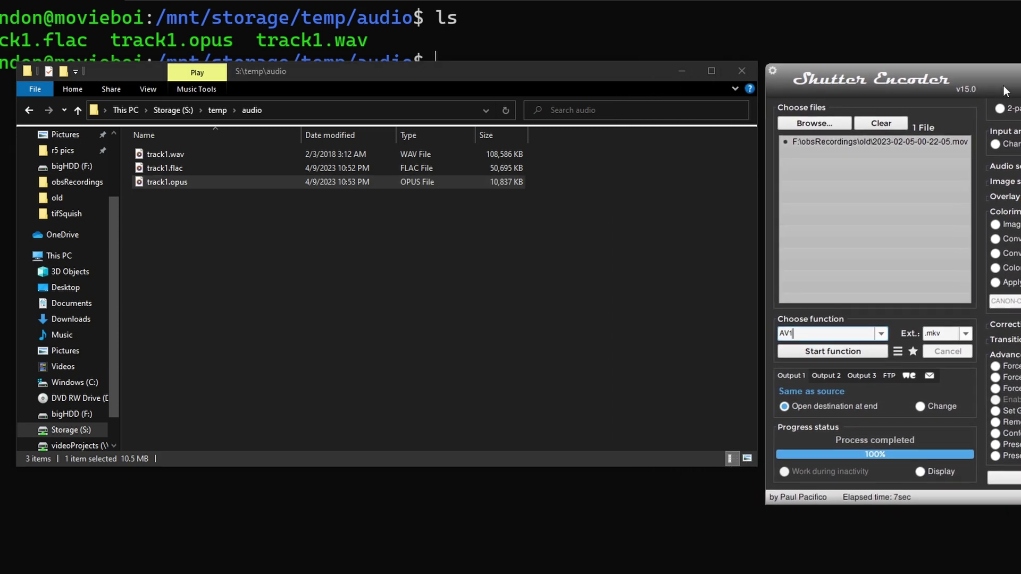